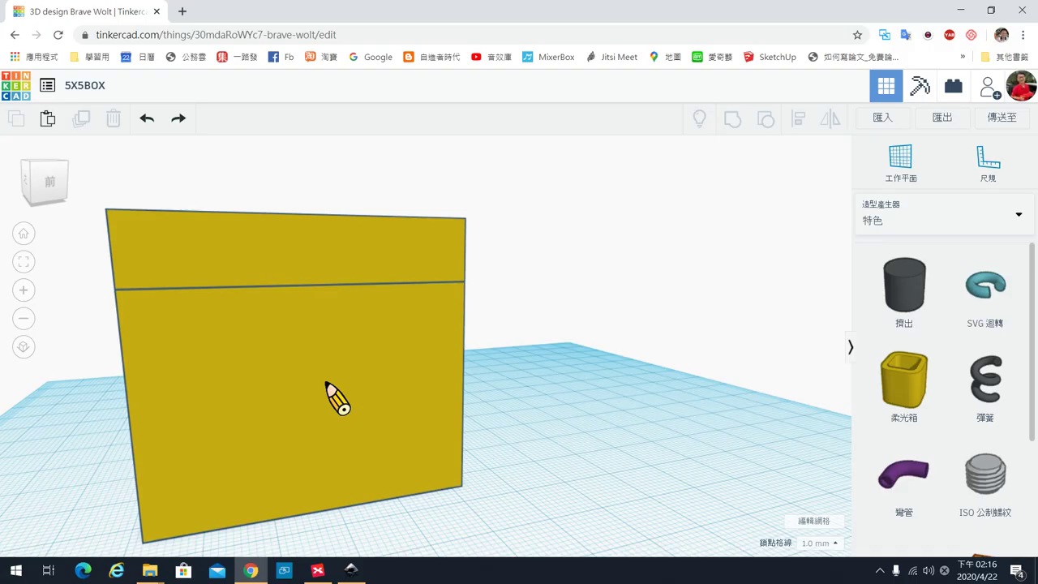
Rotate the box lid 180° about its front-to-back axis so its open side faces up.
{"action": "right_click_drag", "start_coordinate": [333, 397], "coordinate": [311, 298]}
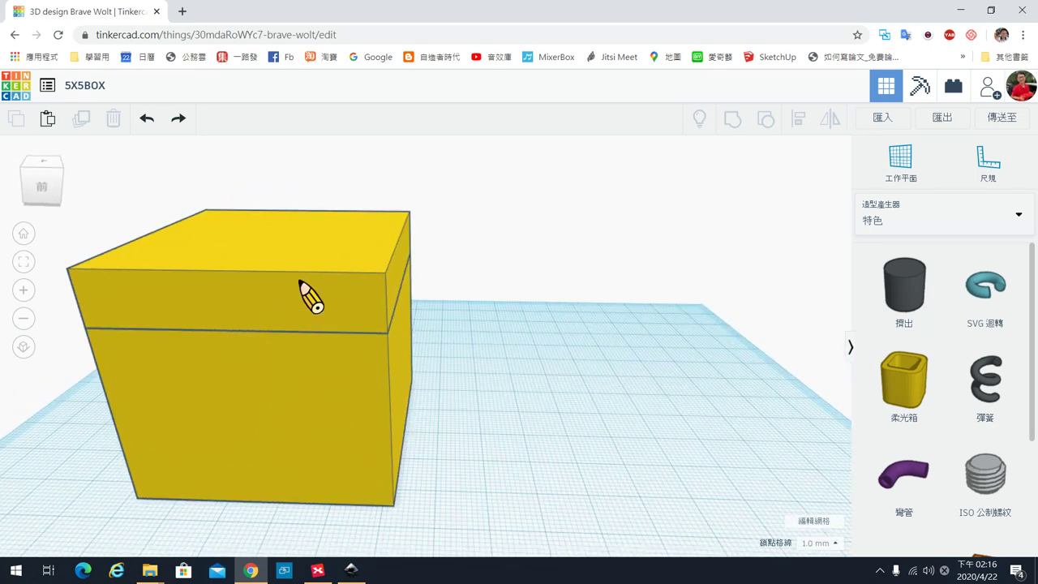
{"action": "left_click", "coordinate": [308, 293]}
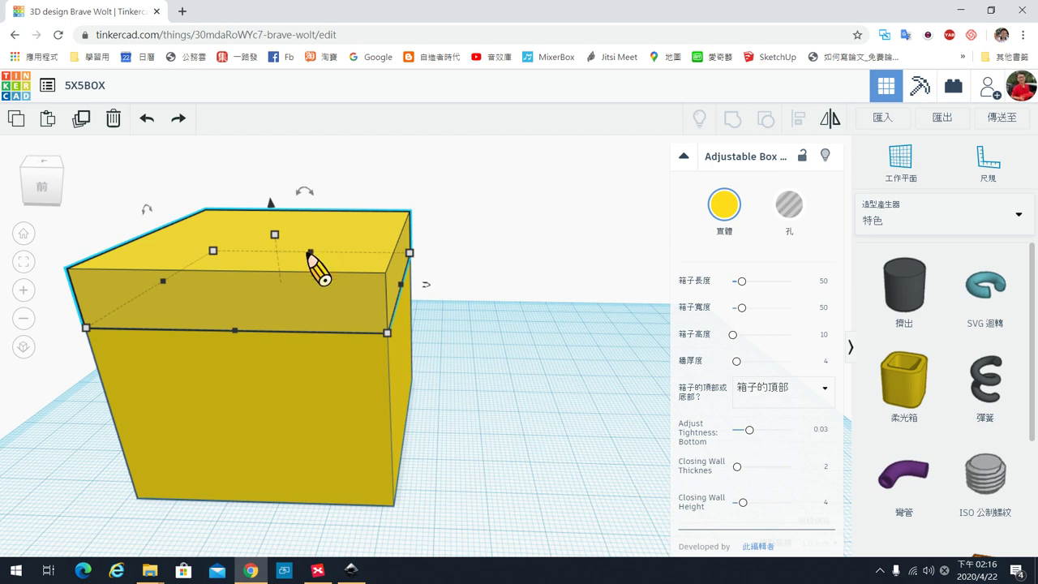
{"action": "right_click_drag", "start_coordinate": [267, 319], "coordinate": [309, 238]}
{"action": "left_click_drag", "start_coordinate": [298, 202], "coordinate": [299, 202]}
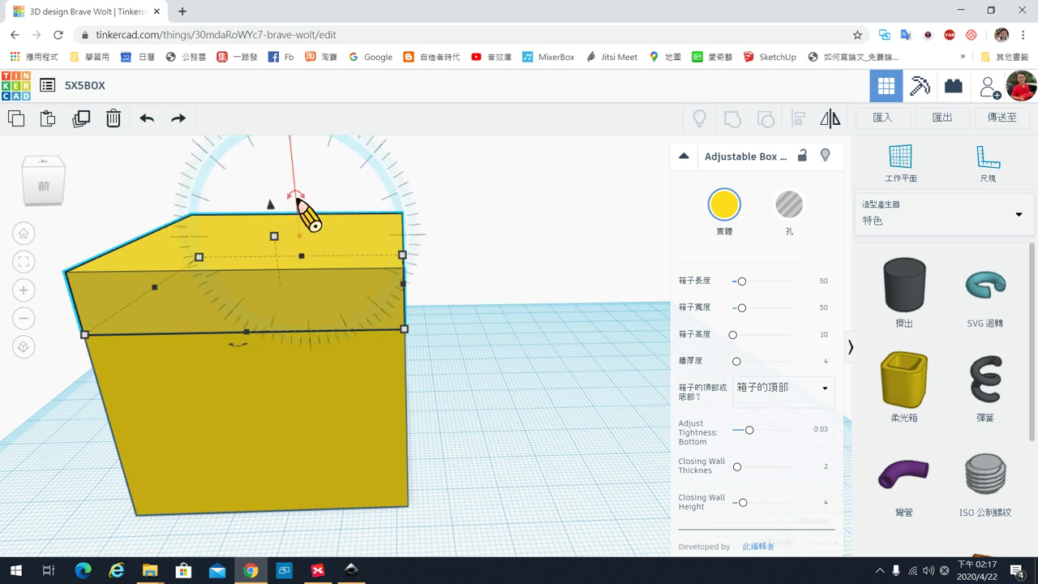
{"action": "left_click_drag", "start_coordinate": [241, 347], "coordinate": [241, 347]}
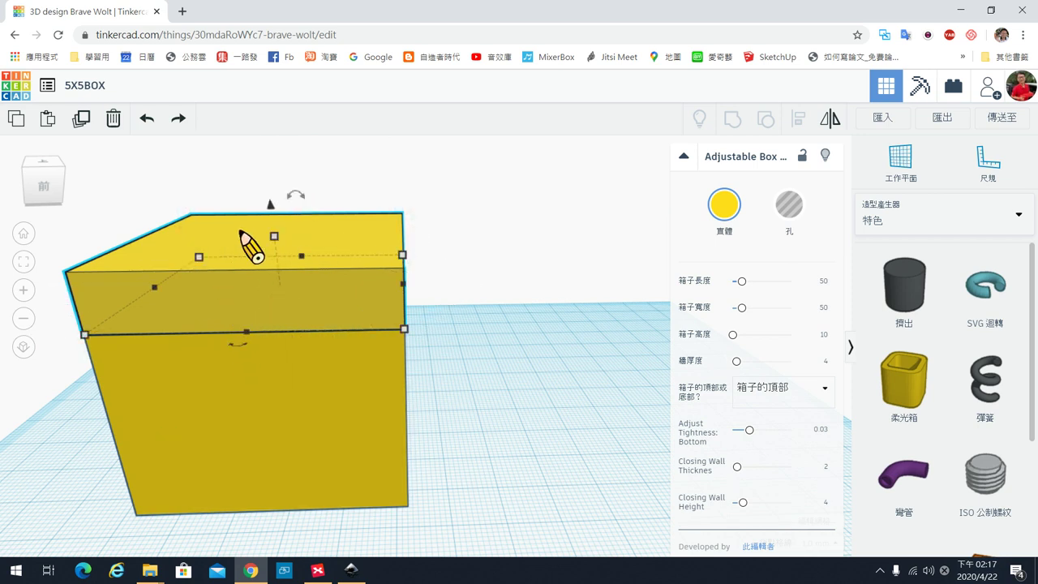
{"action": "right_click_drag", "start_coordinate": [332, 301], "coordinate": [389, 308]}
{"action": "mouse_move", "coordinate": [275, 215]}
{"action": "left_mouse_down"}
{"action": "mouse_move", "coordinate": [311, 240]}
{"action": "mouse_move", "coordinate": [319, 267]}
{"action": "mouse_move", "coordinate": [309, 220]}
{"action": "mouse_move", "coordinate": [301, 289]}
{"action": "mouse_move", "coordinate": [318, 263]}
{"action": "mouse_move", "coordinate": [270, 240]}
{"action": "mouse_move", "coordinate": [294, 251]}
{"action": "mouse_move", "coordinate": [290, 278]}
{"action": "mouse_move", "coordinate": [278, 275]}
{"action": "mouse_move", "coordinate": [293, 251]}
{"action": "mouse_move", "coordinate": [277, 227]}
{"action": "left_mouse_up"}
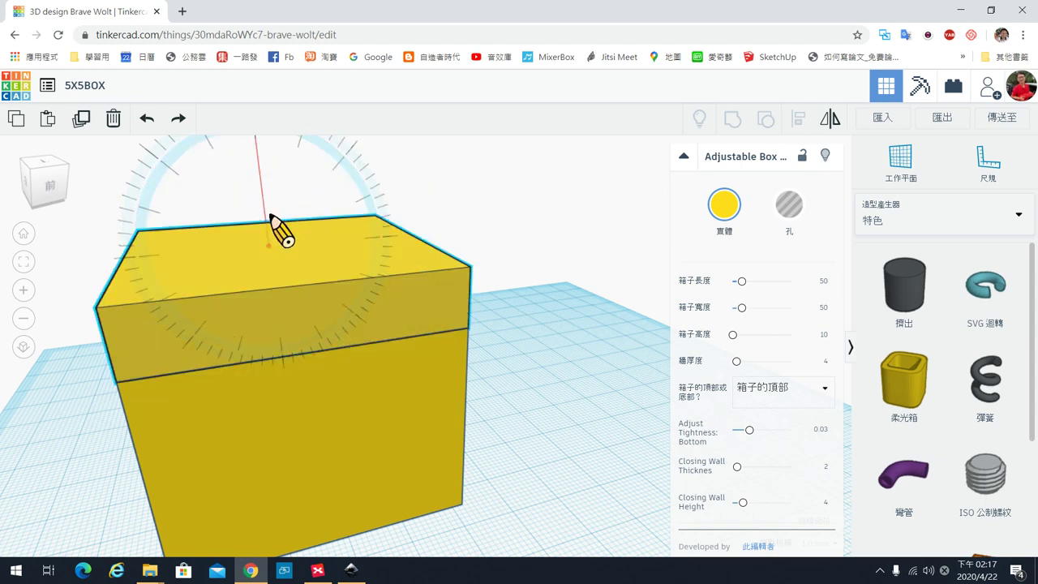
{"action": "left_click_drag", "start_coordinate": [277, 226], "coordinate": [373, 377]}
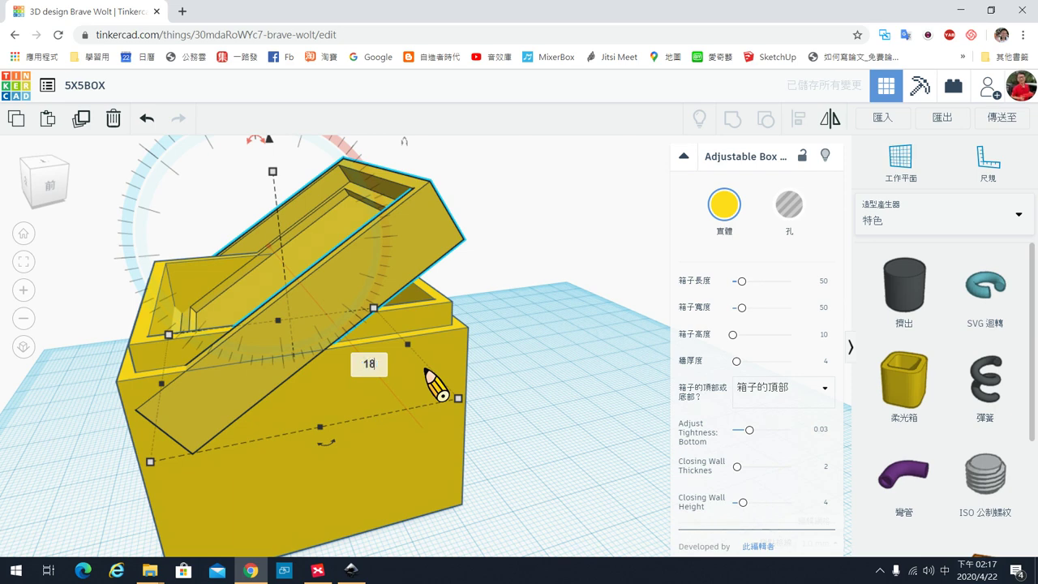
{"action": "key", "text": "Return"}
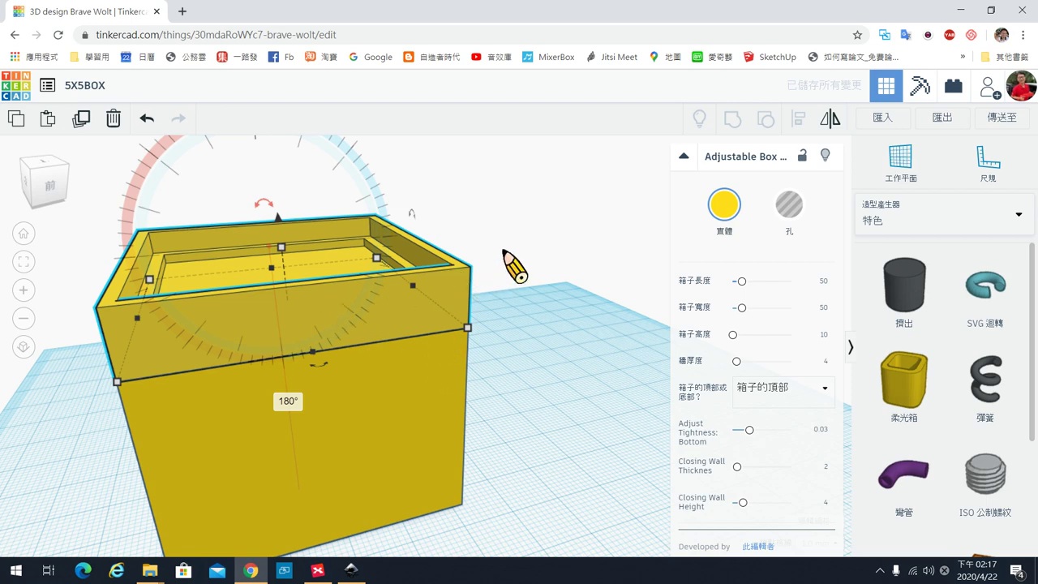
Move the flipped lid sideways past the box's right side until it is clear of the box.
{"action": "left_click", "coordinate": [493, 258]}
{"action": "left_click", "coordinate": [324, 313]}
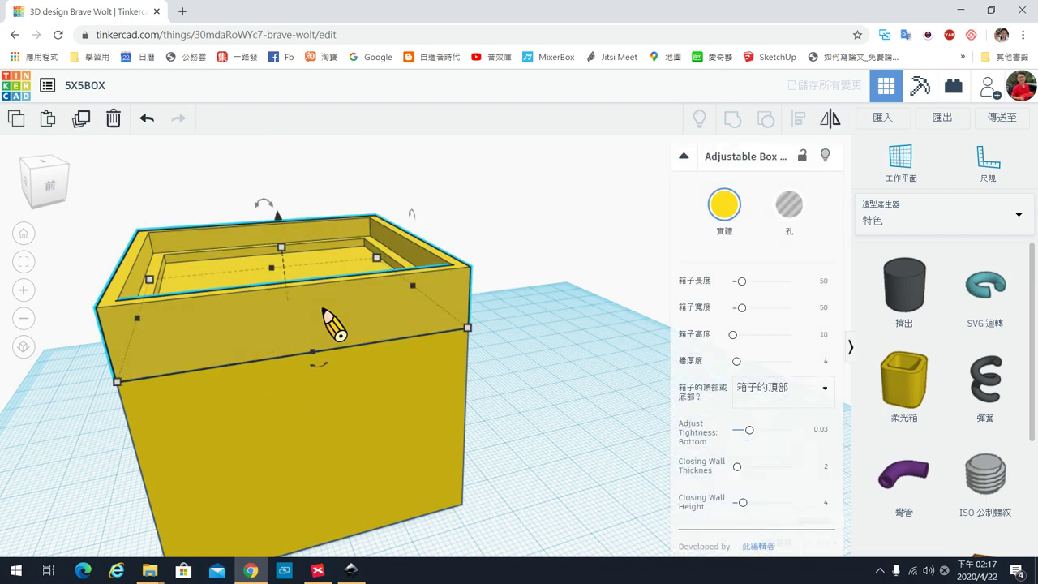
{"action": "key", "text": "Right"}
{"action": "key", "text": "Right"}
{"action": "key", "text": "Right"}
{"action": "key", "text": "Right"}
{"action": "key", "text": "Right"}
{"action": "key", "text": "Right"}
{"action": "key", "text": "Right"}
{"action": "key", "text": "Right"}
{"action": "key", "text": "Right"}
{"action": "key", "text": "Right"}
{"action": "key", "text": "Right"}
{"action": "key", "text": "Right"}
{"action": "key", "text": "Right"}
{"action": "key", "text": "Right"}
{"action": "key", "text": "Right"}
{"action": "key", "text": "Right"}
{"action": "key", "text": "Right"}
{"action": "key", "text": "Right"}
{"action": "key", "text": "Right"}
{"action": "key", "text": "Right"}
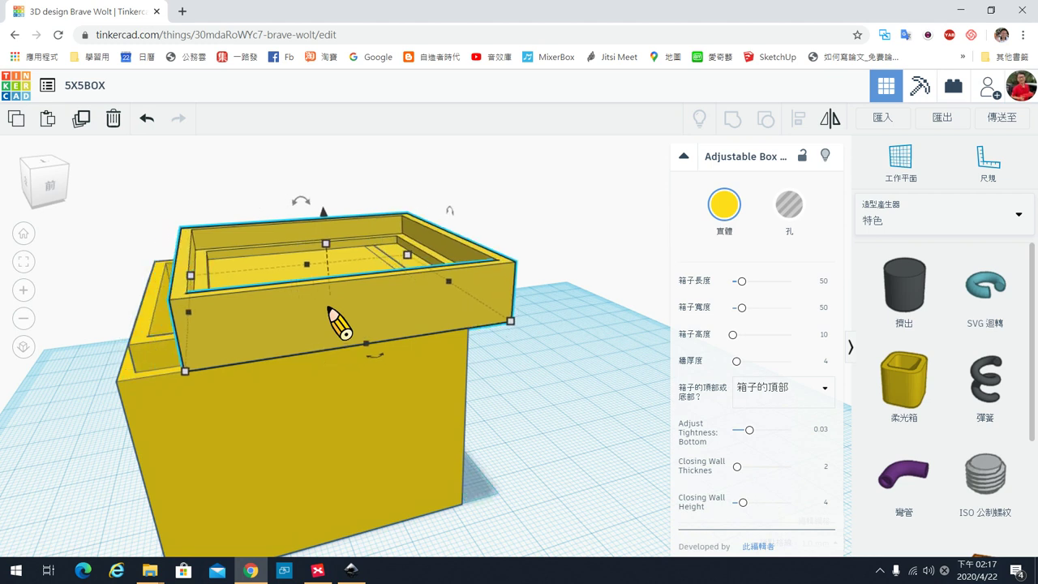
{"action": "key", "text": "Right"}
{"action": "key", "text": "Right"}
{"action": "key", "text": "Right"}
{"action": "key", "text": "Right"}
{"action": "key", "text": "Right"}
{"action": "key", "text": "Right"}
{"action": "key", "text": "Right"}
{"action": "key", "text": "Right"}
{"action": "key", "text": "Right"}
{"action": "key", "text": "Right"}
{"action": "key", "text": "Right"}
{"action": "key", "text": "Right"}
{"action": "key", "text": "Right"}
{"action": "key", "text": "Right"}
{"action": "key", "text": "Right"}
{"action": "key", "text": "Right"}
{"action": "key", "text": "Right"}
{"action": "key", "text": "Right"}
{"action": "key", "text": "Right"}
{"action": "key", "text": "Right"}
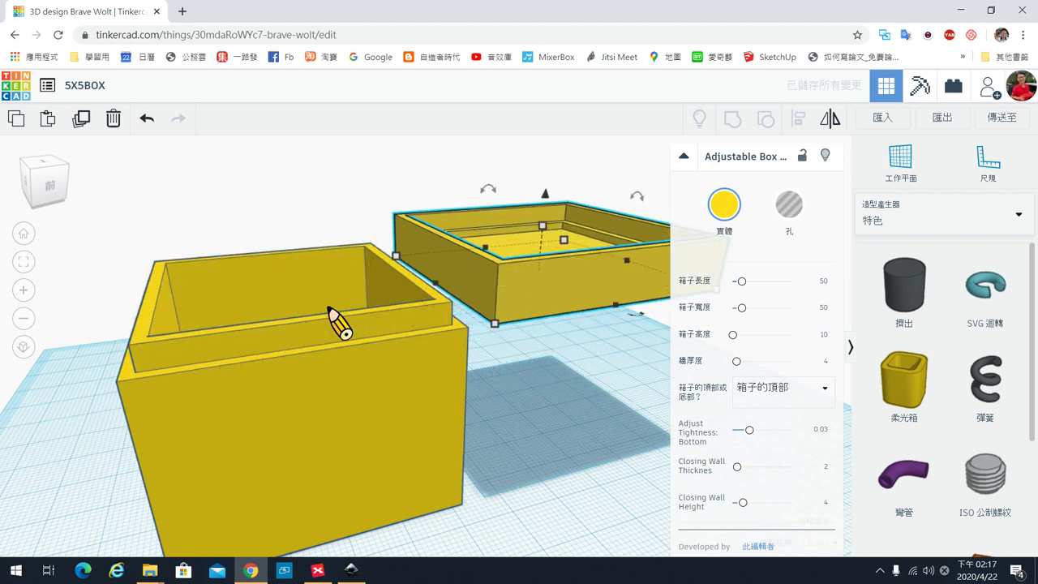
Lower the flipped lid onto the workplane beside the box.
{"action": "key", "text": "shift+Down"}
{"action": "key", "text": "shift+Down"}
{"action": "key", "text": "shift+Down"}
{"action": "key", "text": "shift+Down"}
{"action": "key", "text": "shift+Down"}
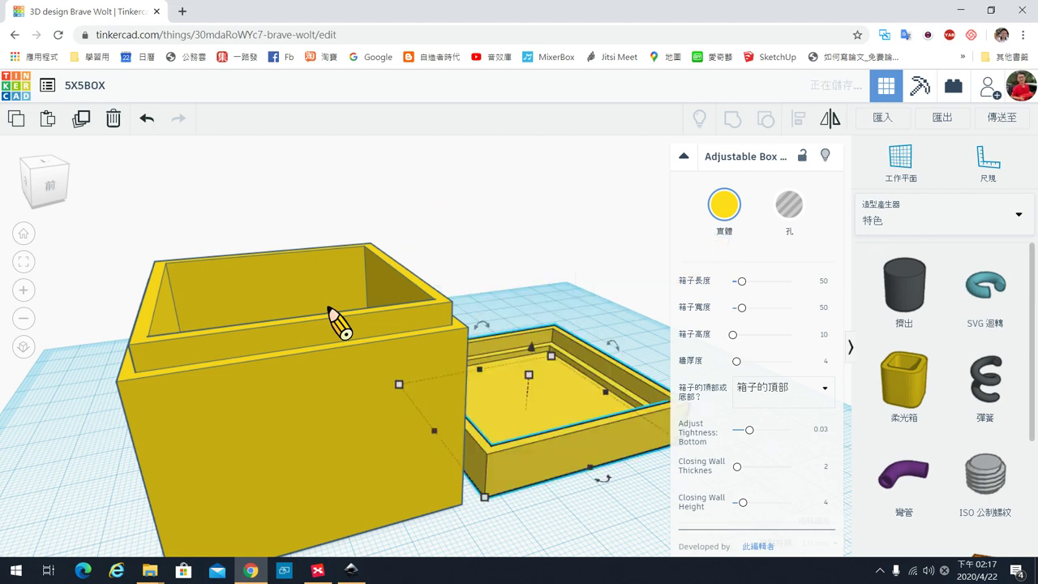
{"action": "left_click", "coordinate": [569, 523]}
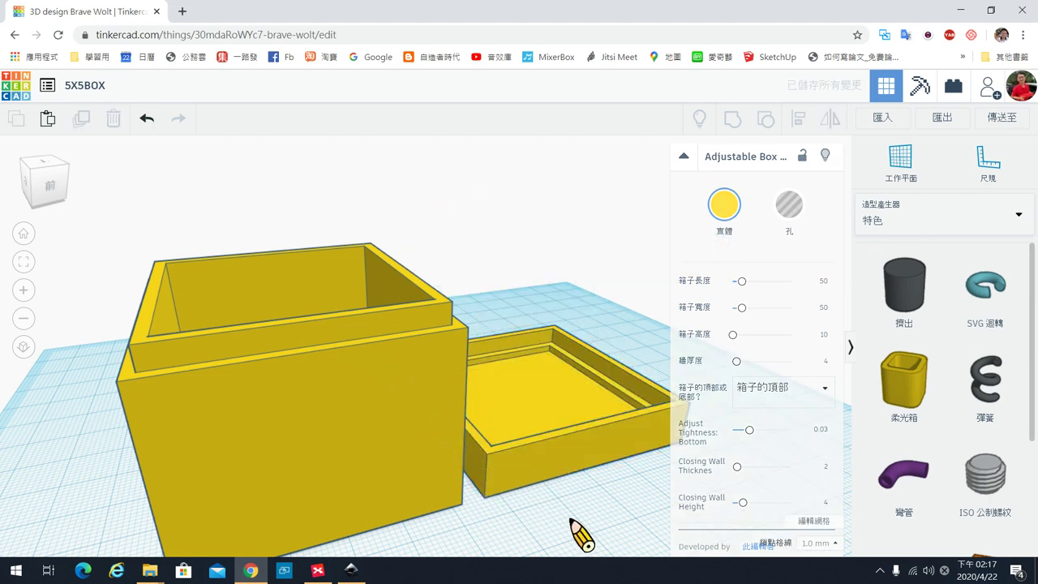
Place a letter C from the text and numbers (文字和數字) shapes on the workplane in front of the lid.
{"action": "right_click_drag", "start_coordinate": [589, 507], "coordinate": [620, 484]}
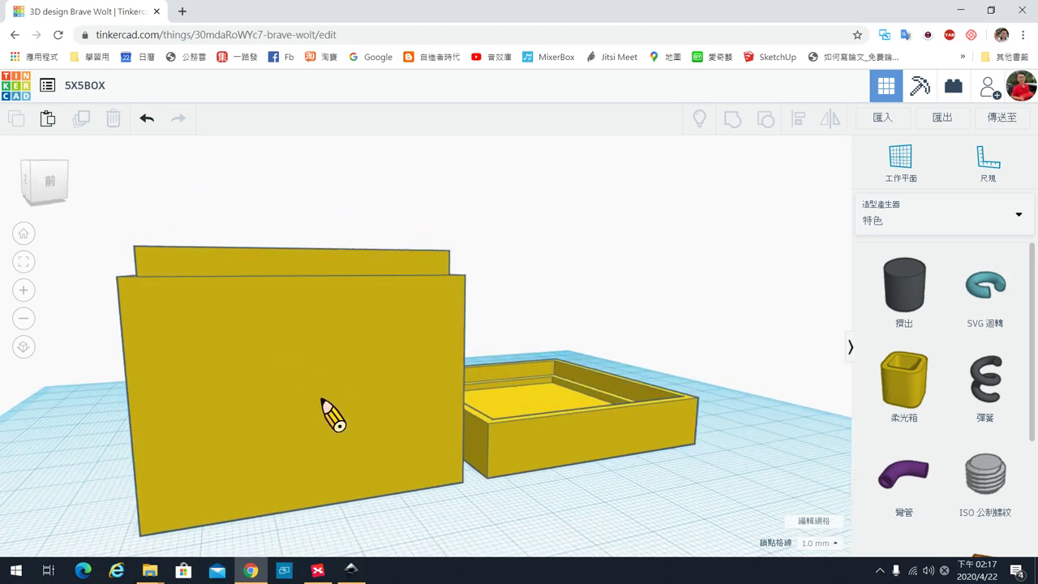
{"action": "left_click", "coordinate": [1018, 213]}
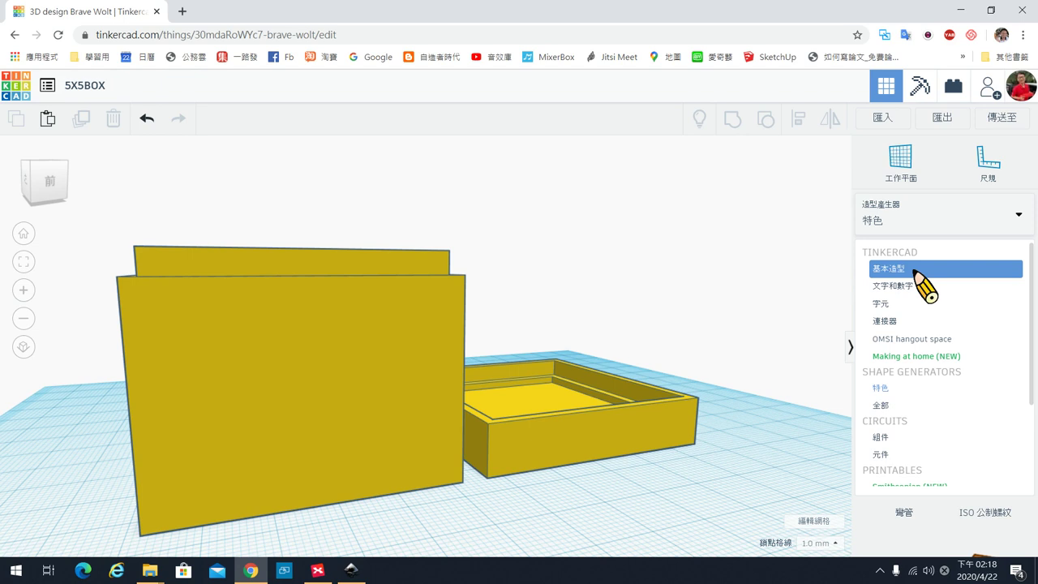
{"action": "left_click", "coordinate": [950, 270]}
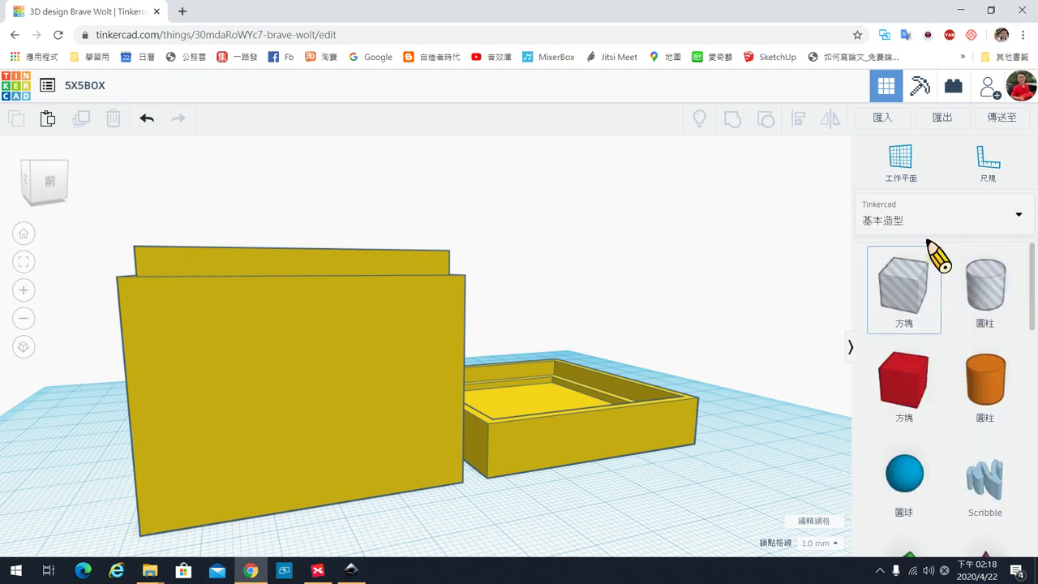
{"action": "left_click", "coordinate": [945, 223]}
{"action": "left_click", "coordinate": [951, 288]}
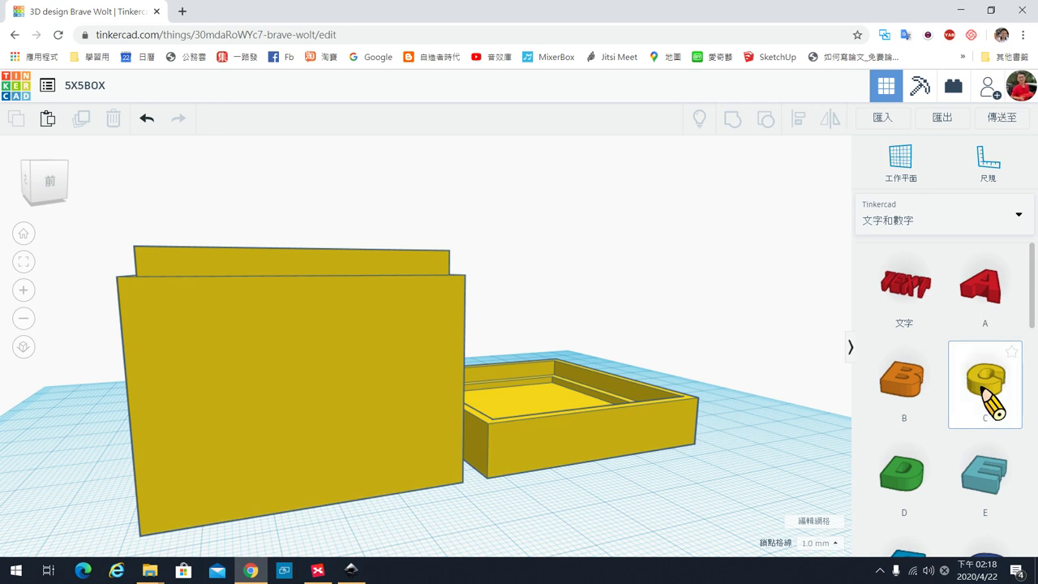
{"action": "left_click_drag", "start_coordinate": [983, 389], "coordinate": [682, 512]}
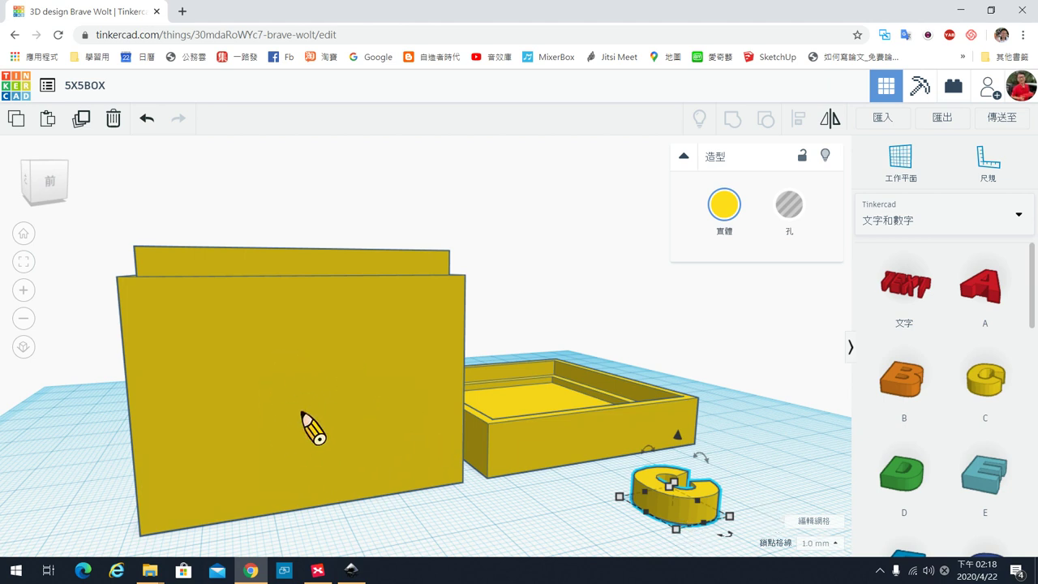
Set the workplane on the front face of the box and place another letter C on that face.
{"action": "left_click", "coordinate": [898, 172]}
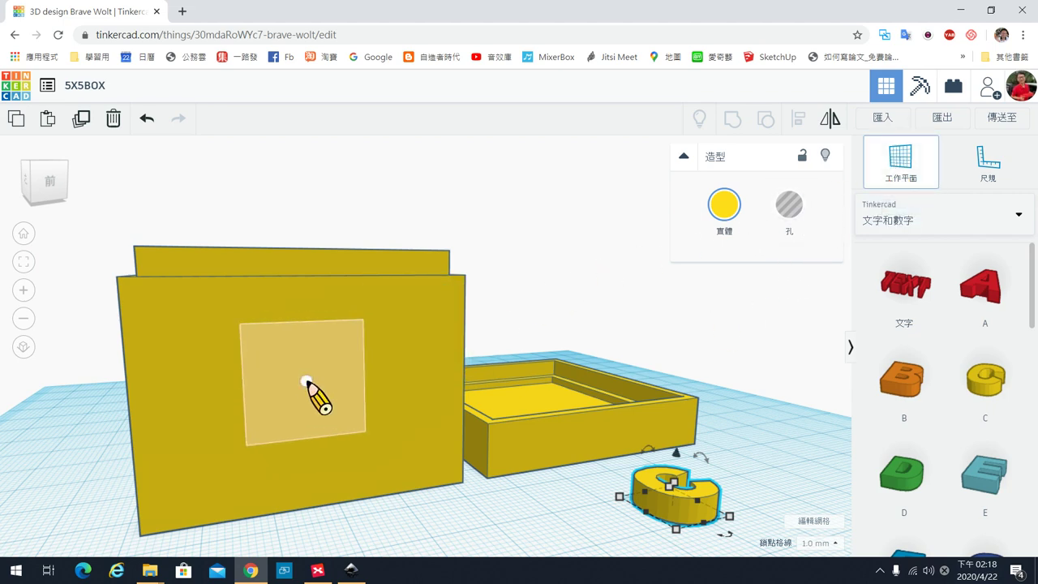
{"action": "left_click", "coordinate": [308, 381]}
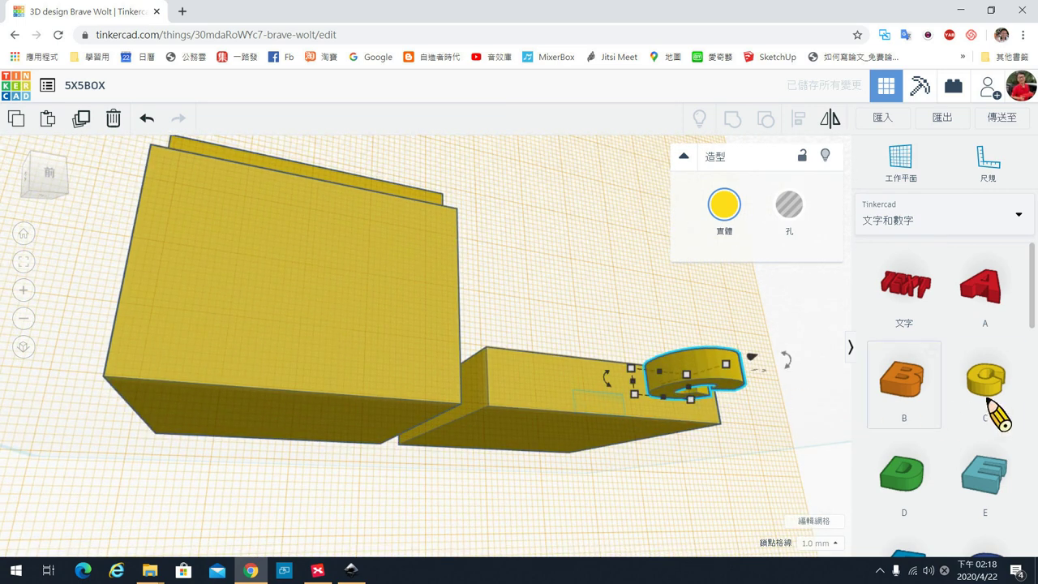
{"action": "left_click_drag", "start_coordinate": [992, 394], "coordinate": [318, 298]}
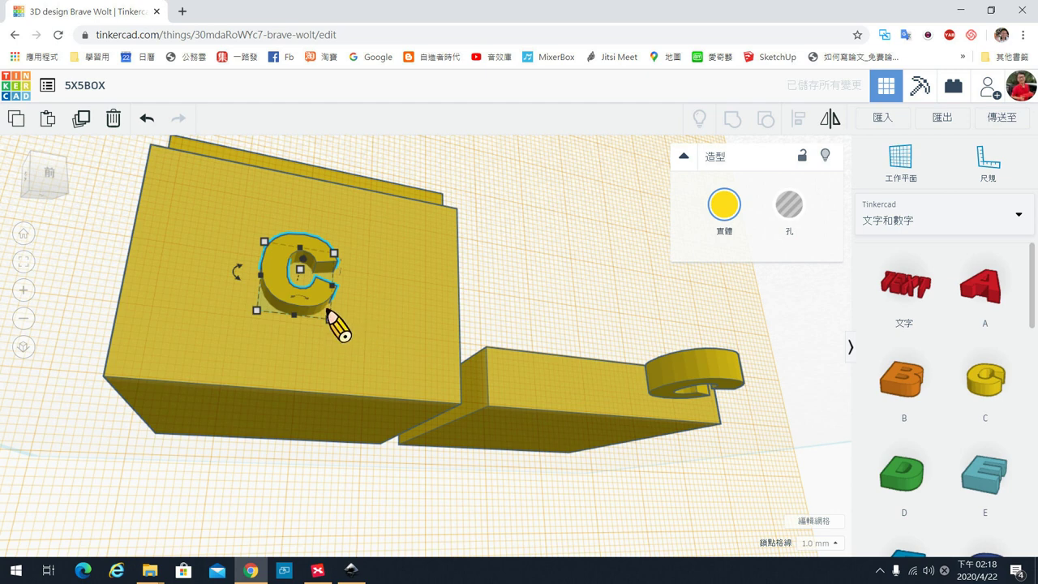
Enlarge the letter C on the box front to about 18.7 mm tall and shift it up and to the left.
{"action": "scroll", "coordinate": [317, 318], "scroll_direction": "up", "scroll_amount": 3}
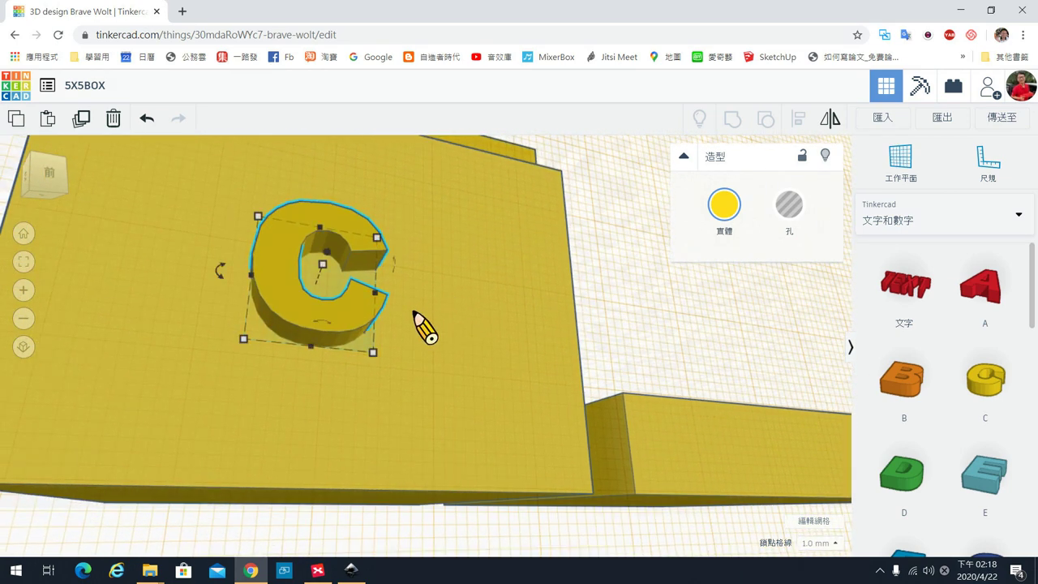
{"action": "mouse_move", "coordinate": [377, 355]}
{"action": "left_click_drag", "start_coordinate": [377, 357], "coordinate": [446, 442]}
{"action": "left_click_drag", "start_coordinate": [308, 285], "coordinate": [265, 256]}
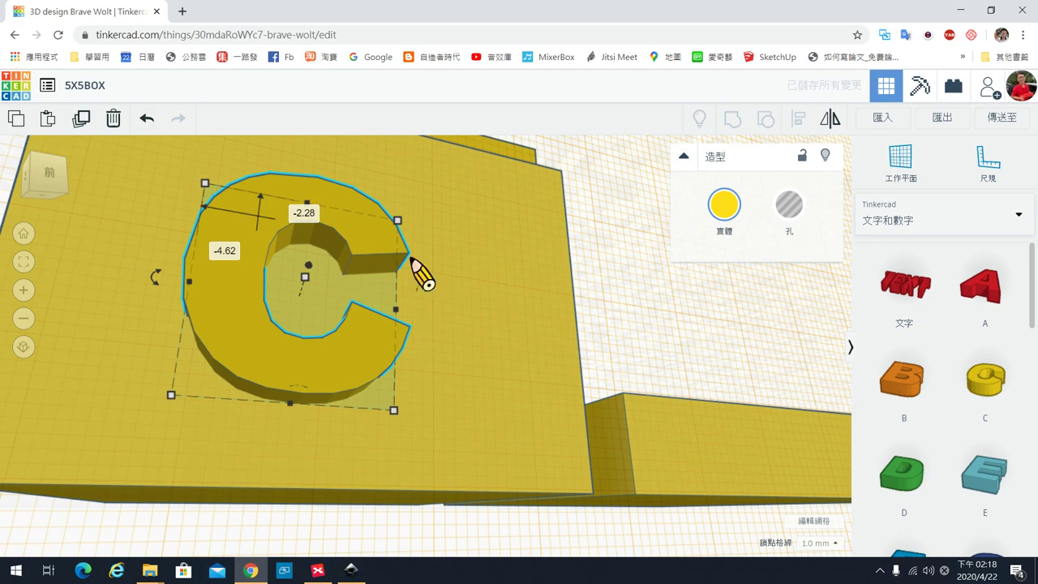
{"action": "scroll", "coordinate": [412, 261], "scroll_direction": "down", "scroll_amount": 5}
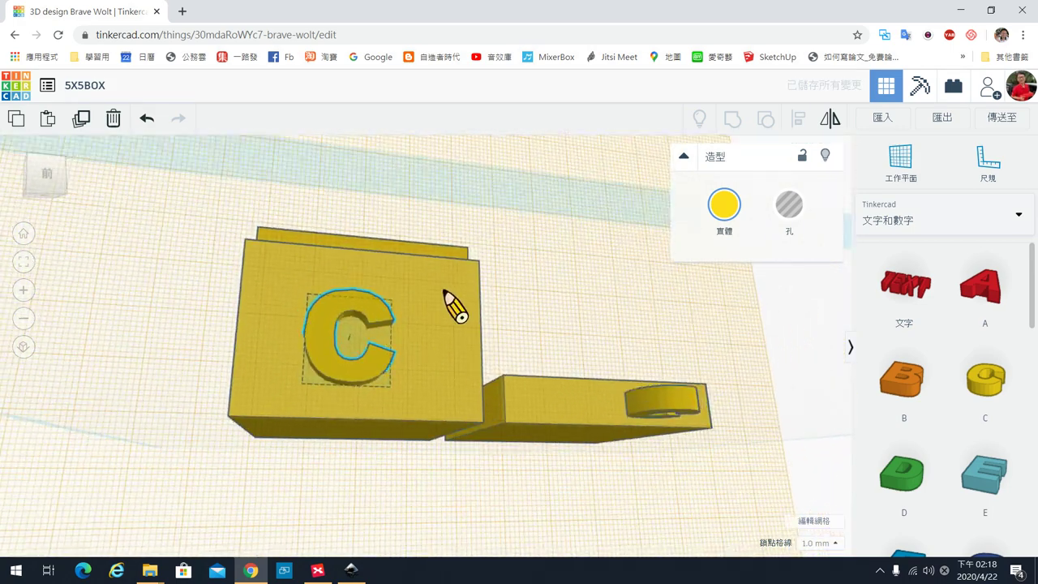
Align the letter C with the box so it is centred horizontally and vertically on the front face.
{"action": "left_click_drag", "start_coordinate": [204, 191], "coordinate": [432, 484]}
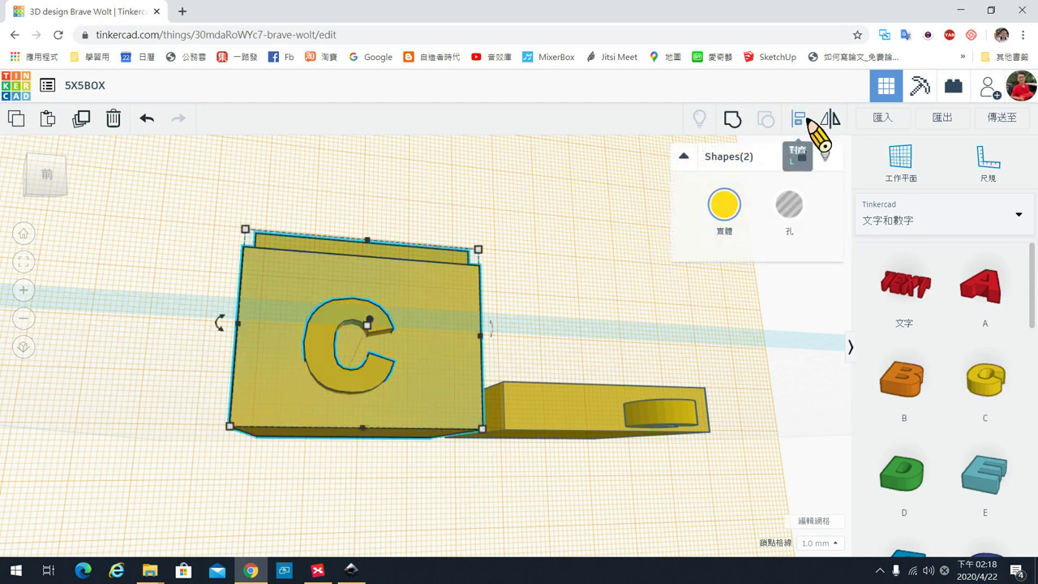
{"action": "left_click", "coordinate": [802, 121]}
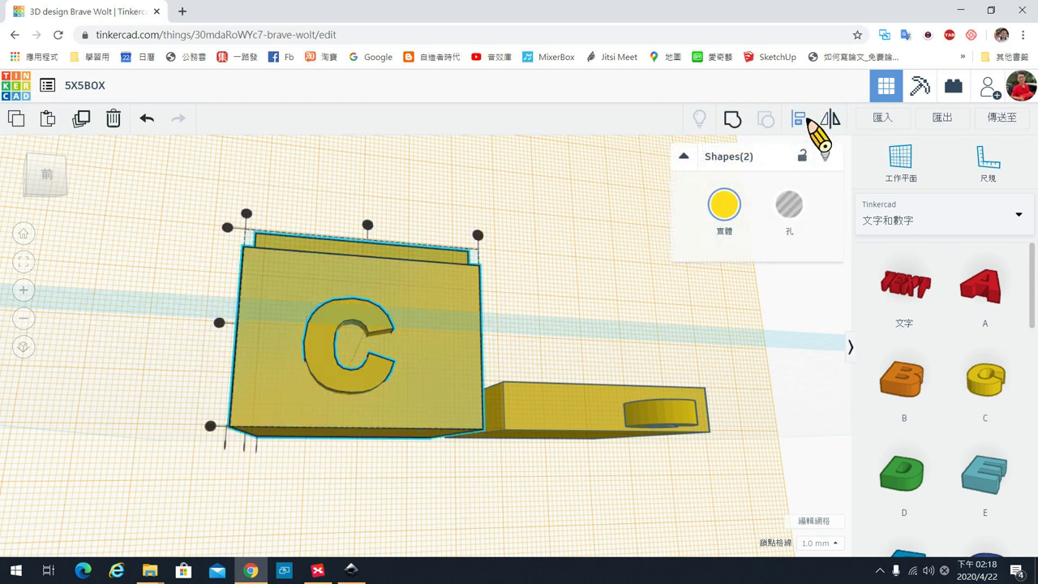
{"action": "left_click", "coordinate": [219, 323]}
{"action": "left_click", "coordinate": [368, 225]}
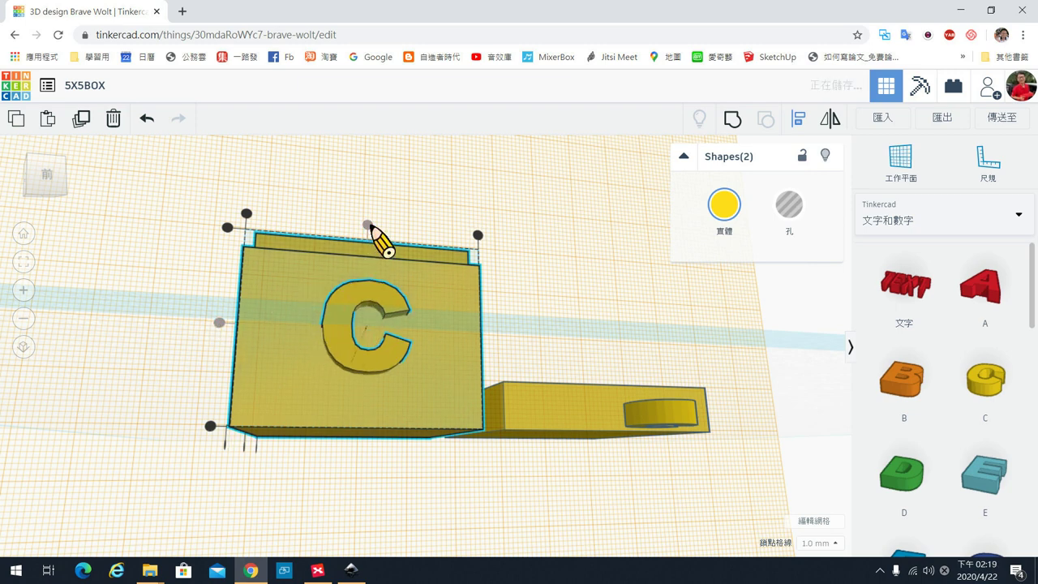
{"action": "left_click", "coordinate": [407, 458]}
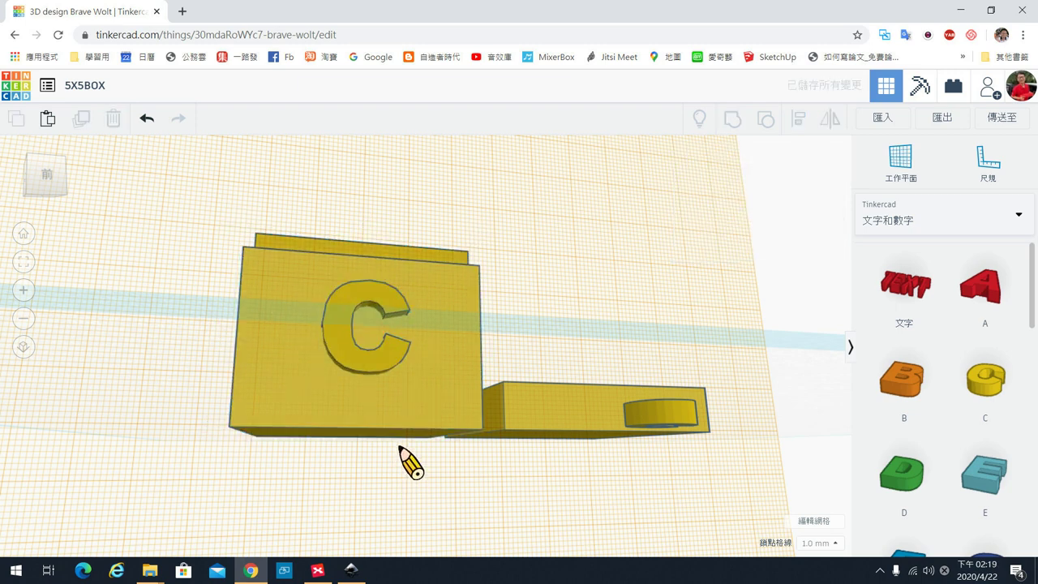
Reduce the thickness of the letter C on the box front to 1 mm.
{"action": "mouse_move", "coordinate": [447, 376]}
{"action": "right_mouse_down"}
{"action": "mouse_move", "coordinate": [340, 368]}
{"action": "mouse_move", "coordinate": [429, 390]}
{"action": "mouse_move", "coordinate": [451, 377]}
{"action": "right_mouse_up"}
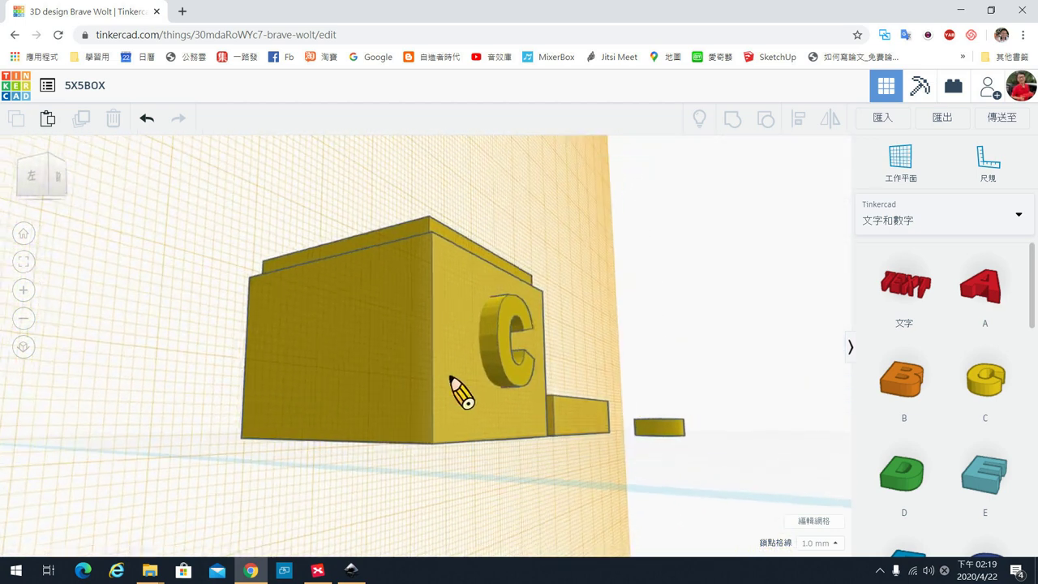
{"action": "left_click", "coordinate": [497, 346]}
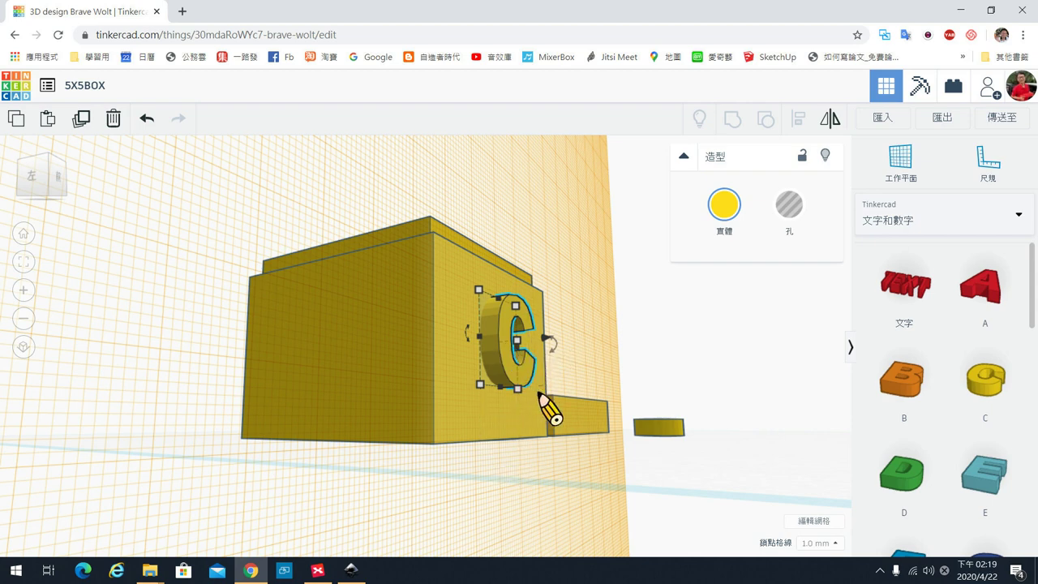
{"action": "right_click_drag", "start_coordinate": [525, 479], "coordinate": [549, 422]}
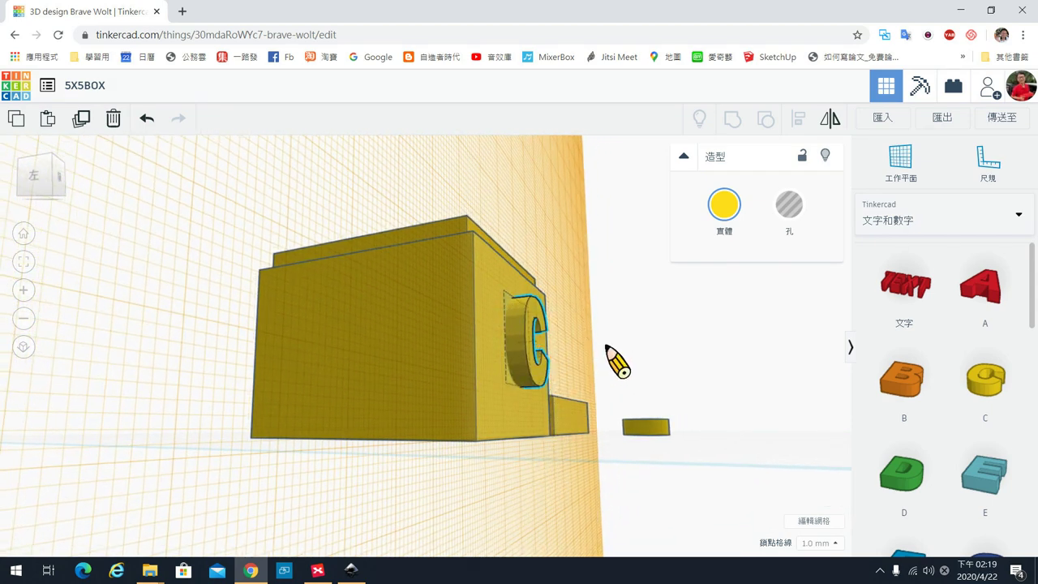
{"action": "right_click_drag", "start_coordinate": [542, 401], "coordinate": [576, 417]}
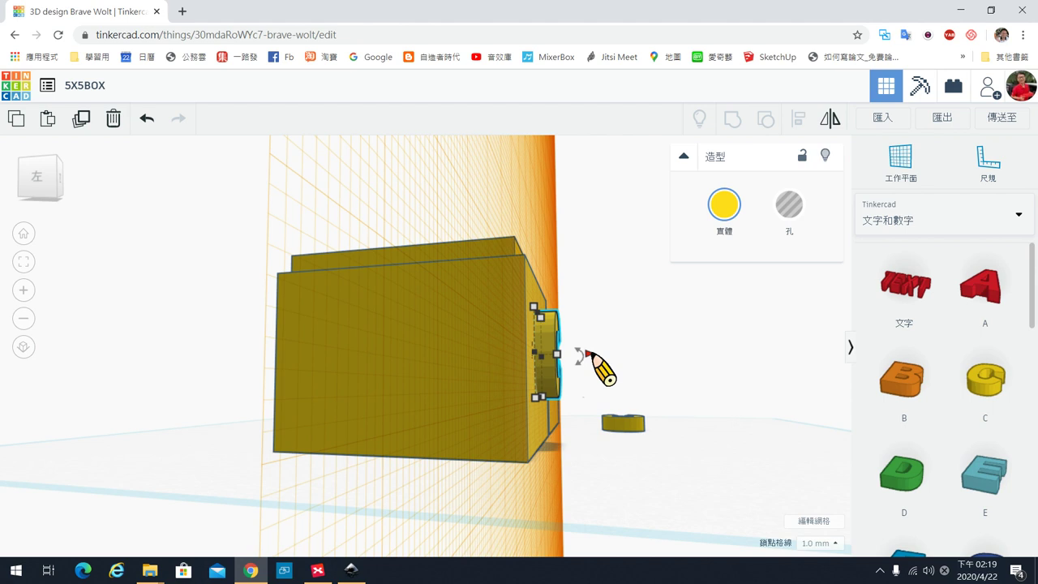
{"action": "mouse_move", "coordinate": [557, 354]}
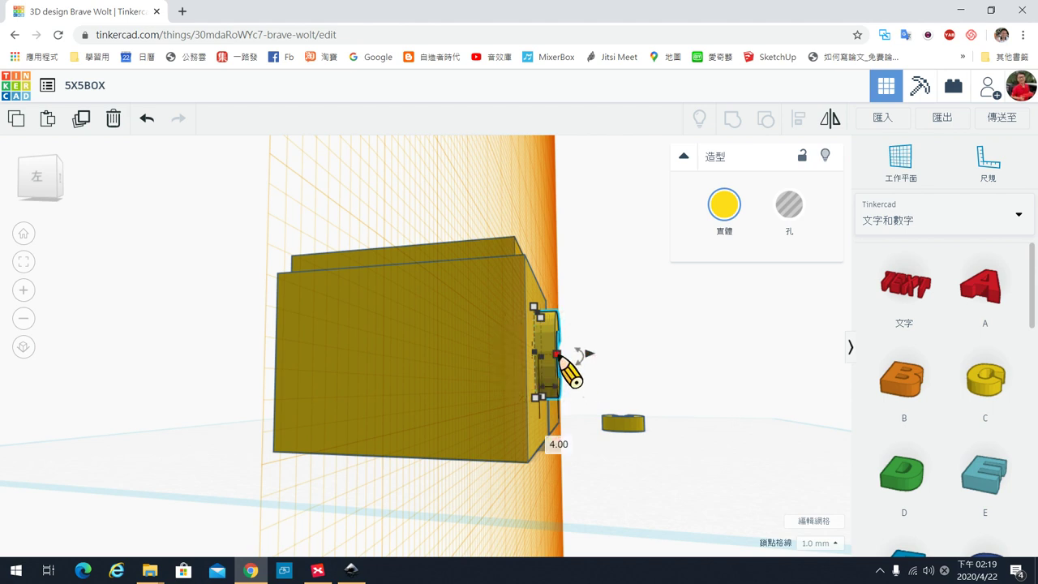
{"action": "left_click_drag", "start_coordinate": [557, 354], "coordinate": [542, 354]}
{"action": "scroll", "coordinate": [579, 424], "scroll_direction": "up", "scroll_amount": 3}
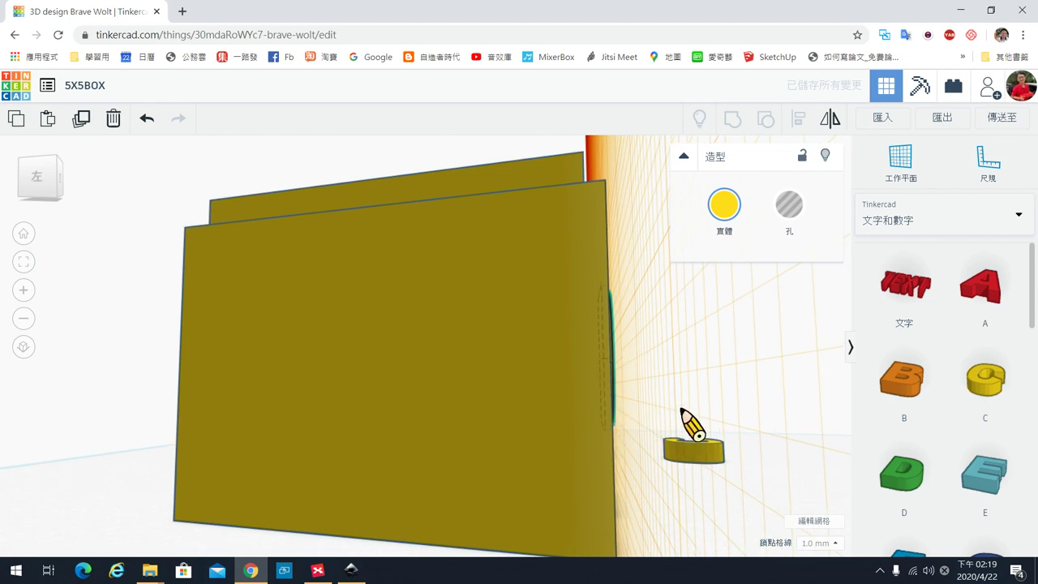
{"action": "scroll", "coordinate": [681, 409], "scroll_direction": "down", "scroll_amount": 3}
{"action": "left_click", "coordinate": [585, 456]}
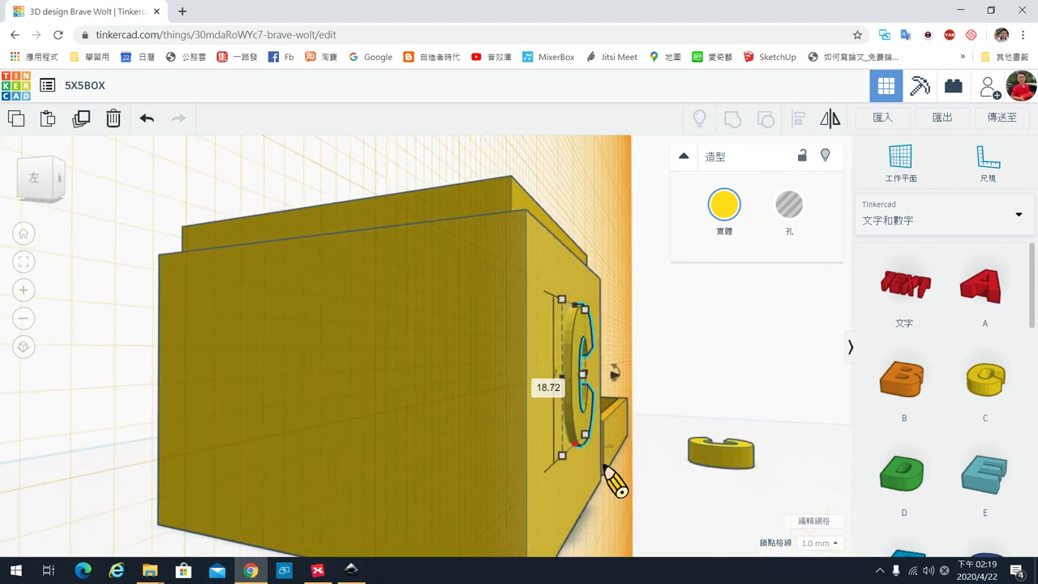
Try different thicknesses for the letter C on the box front, switching between 0.01 mm, 1 mm and 2 mm.
{"action": "scroll", "coordinate": [616, 480], "scroll_direction": "up", "scroll_amount": 5}
{"action": "right_click_drag", "start_coordinate": [666, 477], "coordinate": [622, 424]}
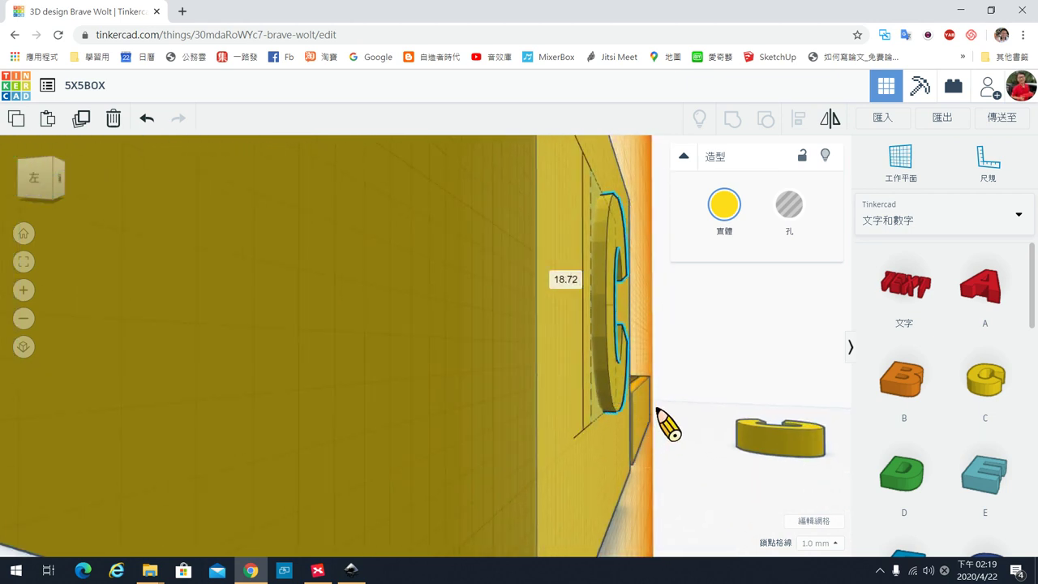
{"action": "right_click_drag", "start_coordinate": [691, 438], "coordinate": [661, 424]}
{"action": "mouse_move", "coordinate": [591, 427]}
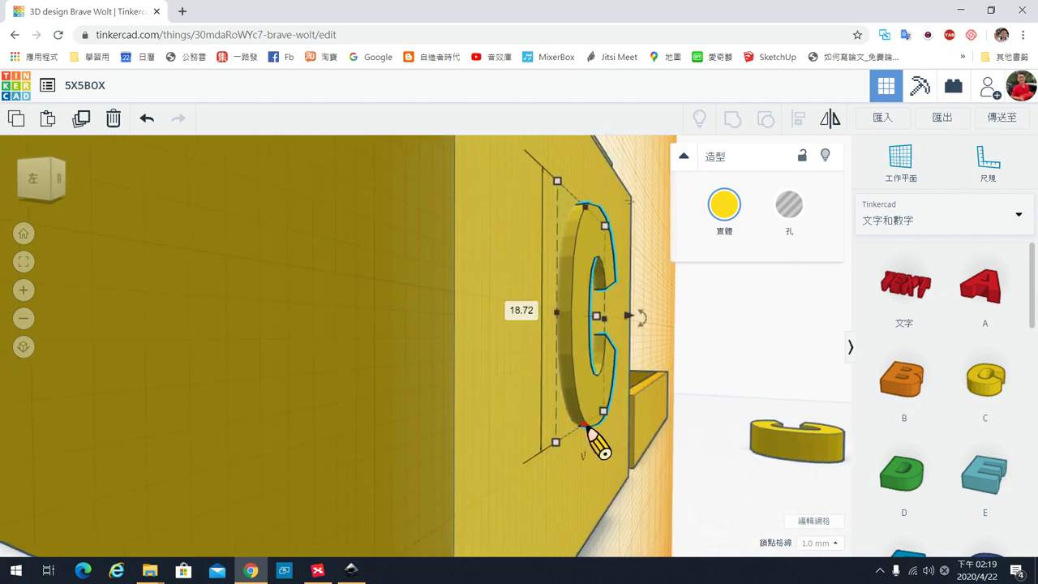
{"action": "right_click_drag", "start_coordinate": [630, 481], "coordinate": [570, 335]}
{"action": "mouse_move", "coordinate": [567, 303]}
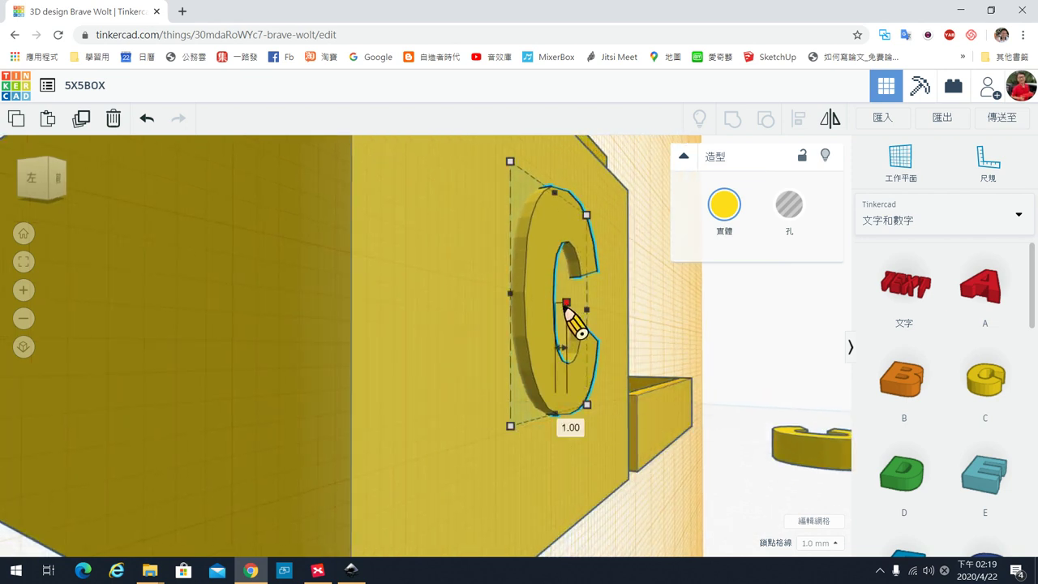
{"action": "left_click_drag", "start_coordinate": [566, 305], "coordinate": [556, 306]}
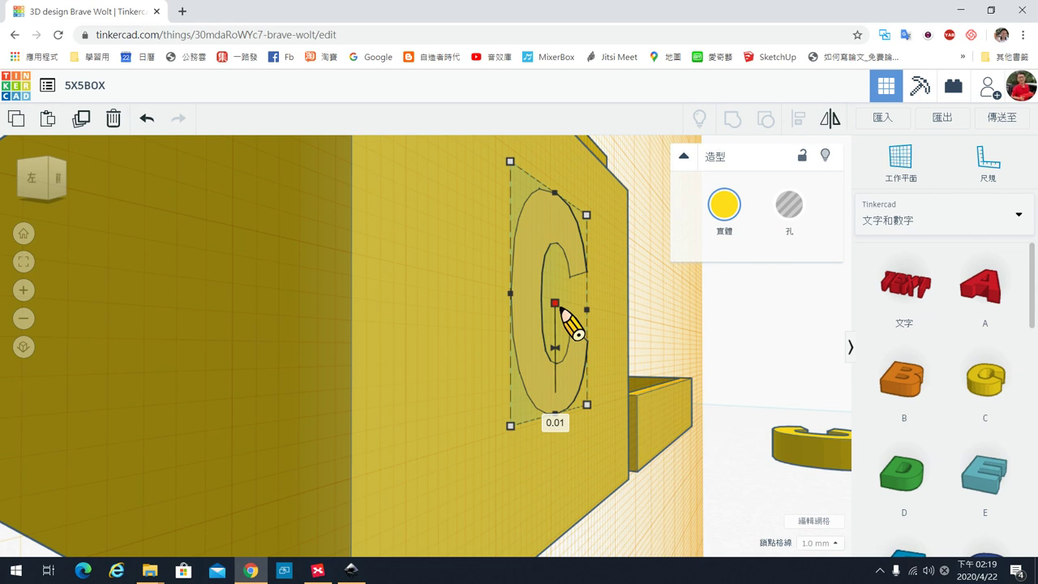
{"action": "left_click_drag", "start_coordinate": [559, 307], "coordinate": [569, 309]}
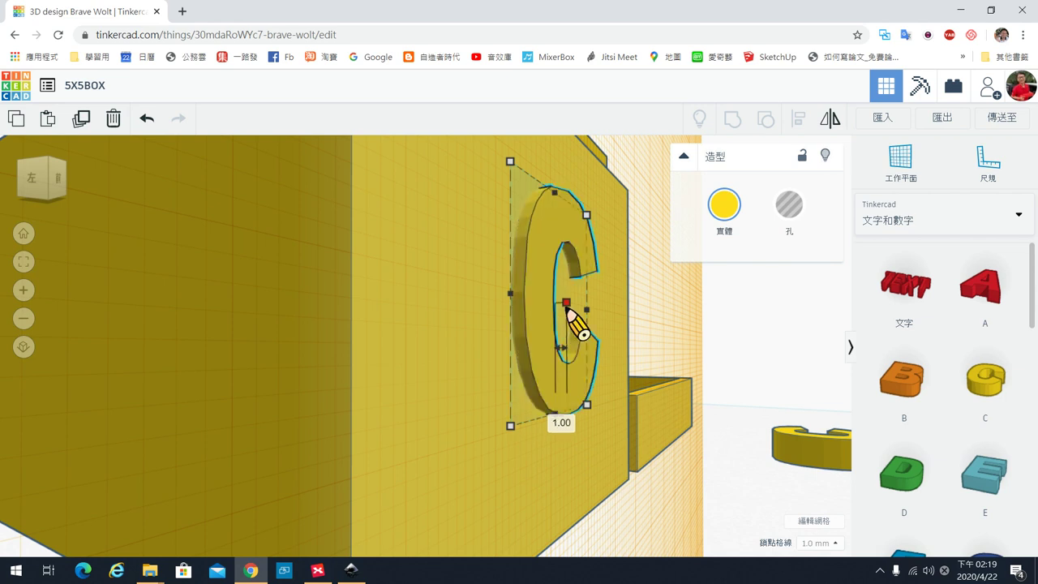
{"action": "left_click_drag", "start_coordinate": [566, 305], "coordinate": [555, 306]}
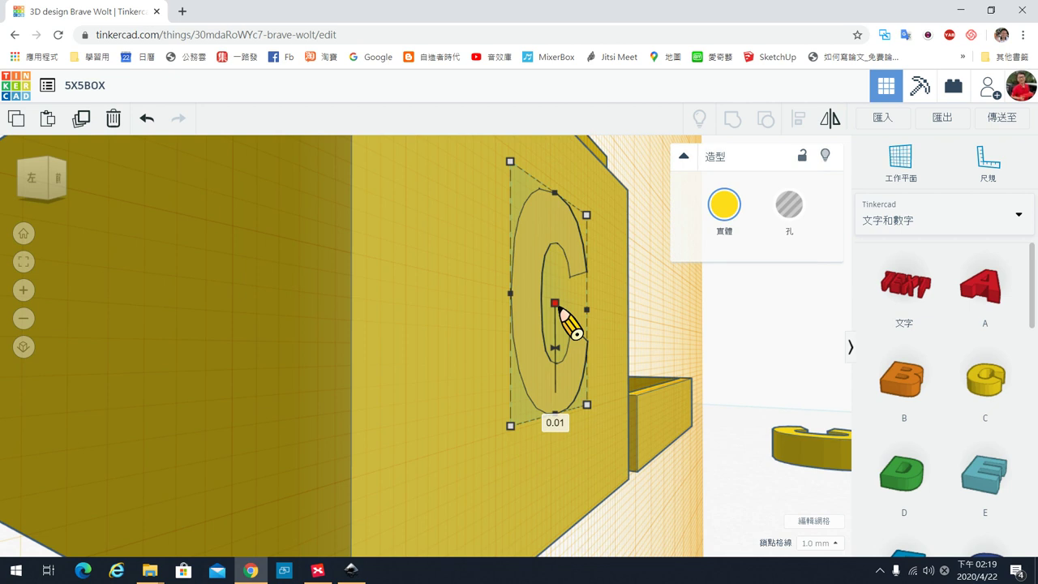
{"action": "left_click_drag", "start_coordinate": [552, 309], "coordinate": [559, 307]}
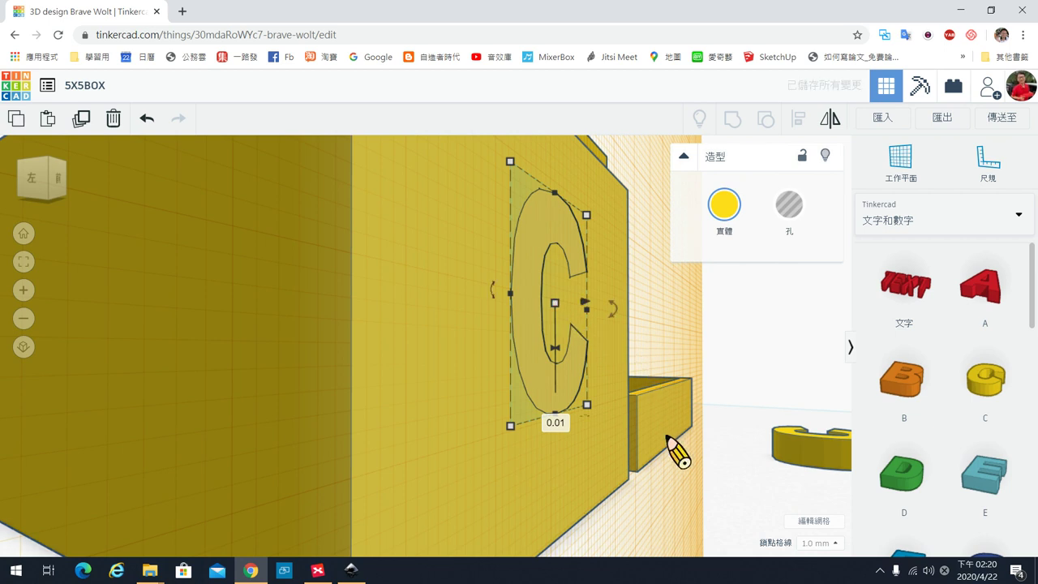
{"action": "left_click_drag", "start_coordinate": [558, 306], "coordinate": [582, 312]}
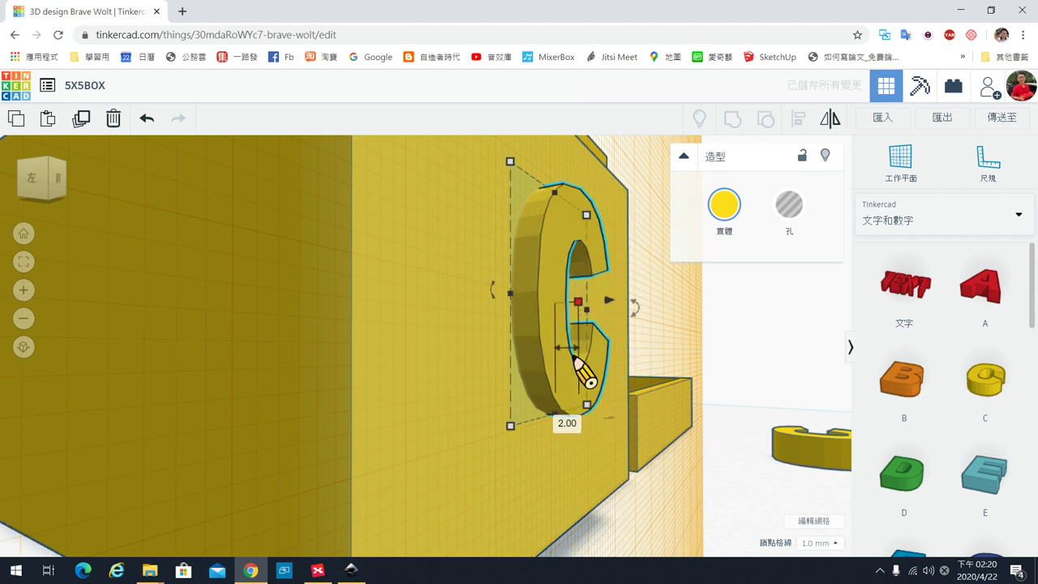
Set the thickness of the letter C on the box front to exactly 0.5 mm.
{"action": "mouse_move", "coordinate": [614, 426]}
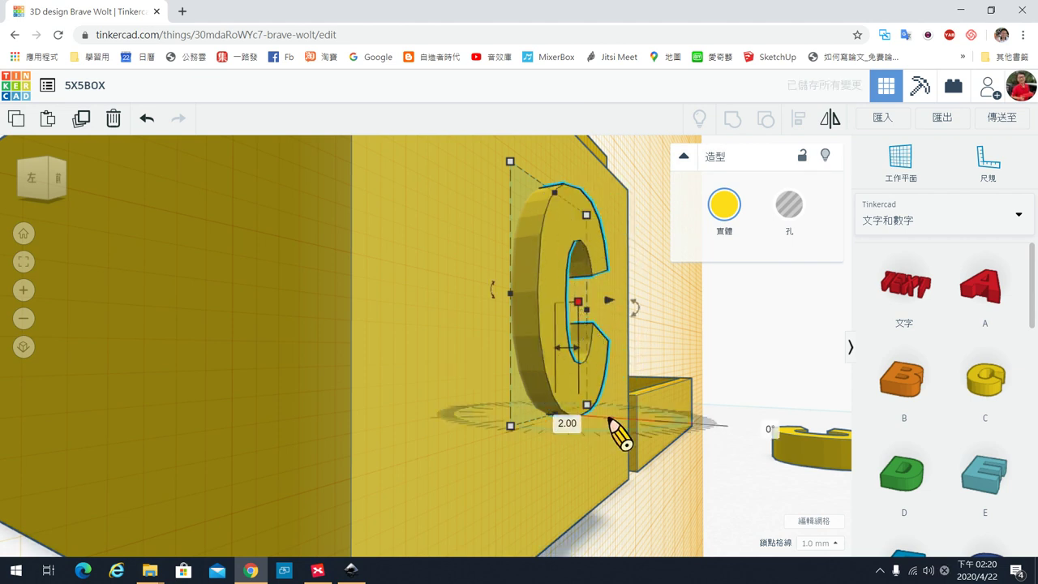
{"action": "left_click", "coordinate": [573, 424]}
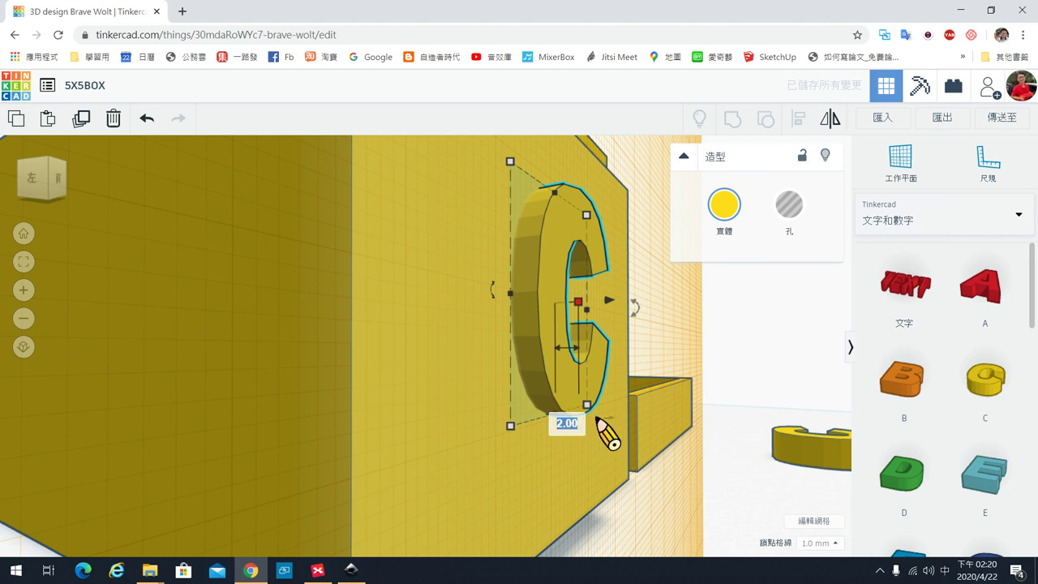
{"action": "type", "text": "0.5"}
{"action": "key", "text": "Return"}
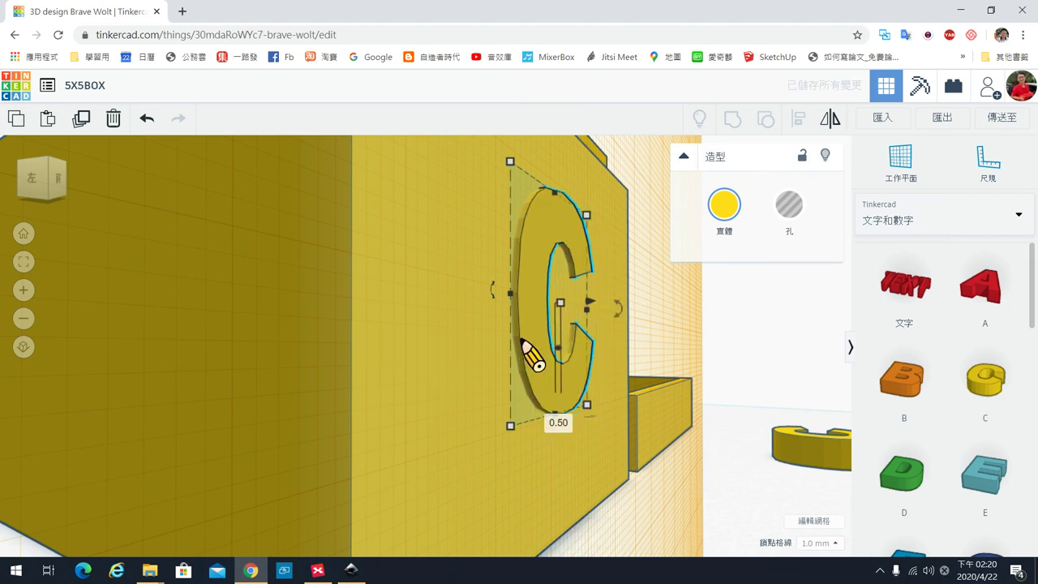
Change the snap grid to 0.5 mm and adjust the front letter C's thickness to 0.5 mm with that snapping.
{"action": "left_click", "coordinate": [837, 543]}
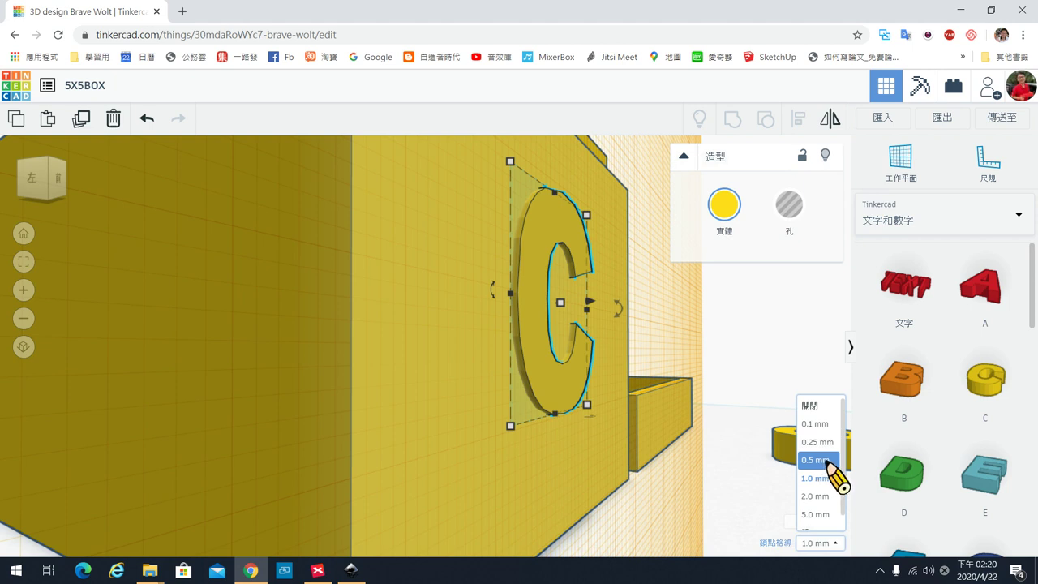
{"action": "left_click", "coordinate": [815, 460]}
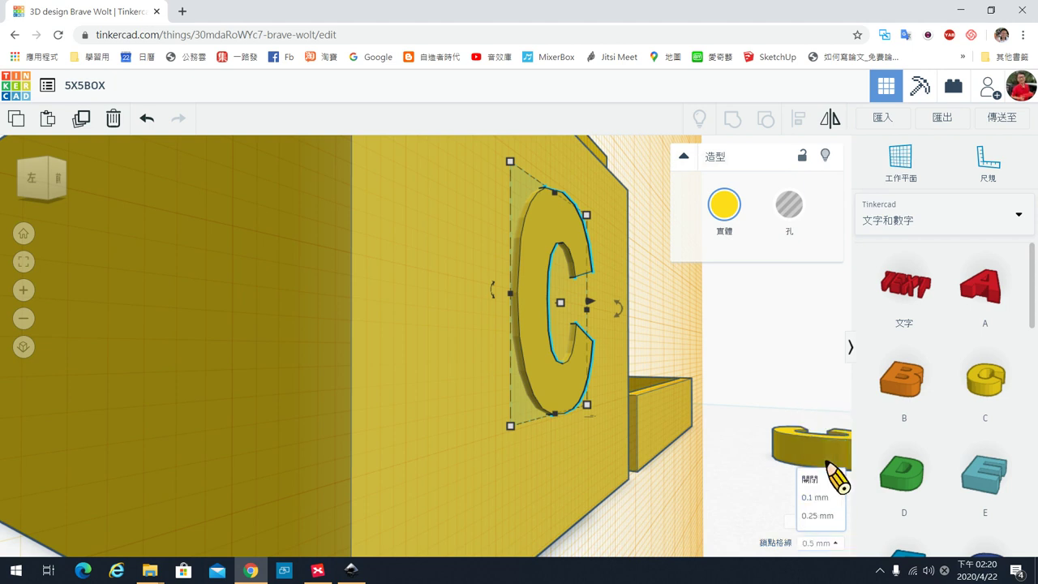
{"action": "left_click", "coordinate": [560, 303]}
{"action": "mouse_move", "coordinate": [564, 307]}
{"action": "left_mouse_down"}
{"action": "mouse_move", "coordinate": [674, 302]}
{"action": "mouse_move", "coordinate": [567, 308]}
{"action": "left_mouse_up"}
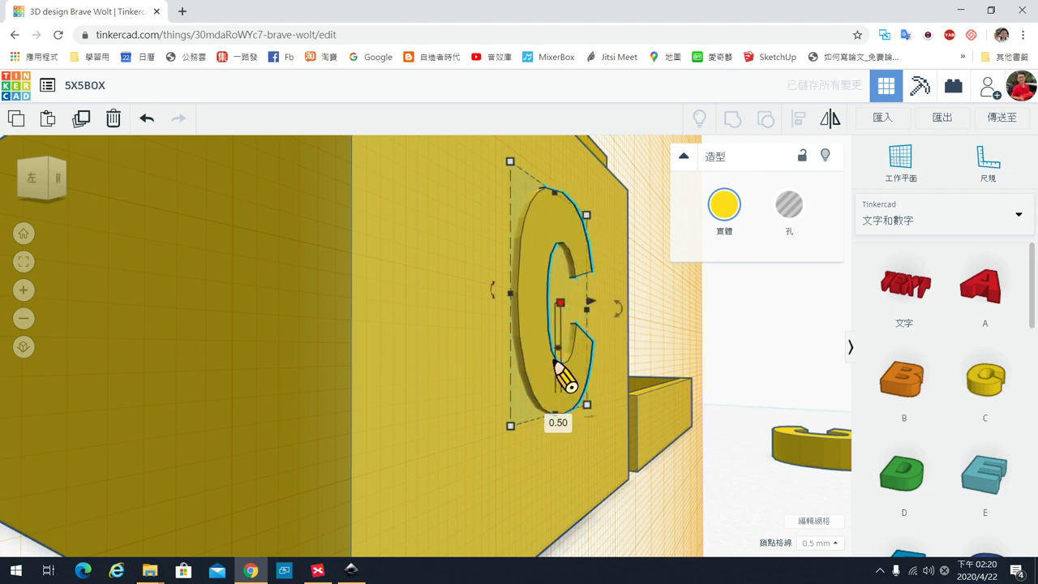
Examine the thin raised letter C on the box front up close and from several angles.
{"action": "scroll", "coordinate": [612, 348], "scroll_direction": "up", "scroll_amount": 1}
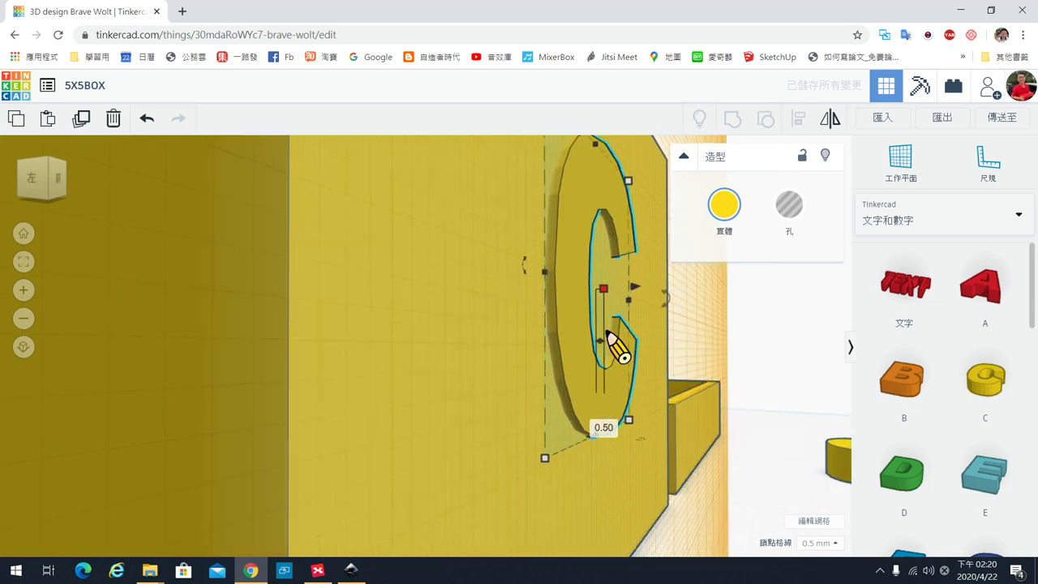
{"action": "scroll", "coordinate": [705, 331], "scroll_direction": "down", "scroll_amount": 1}
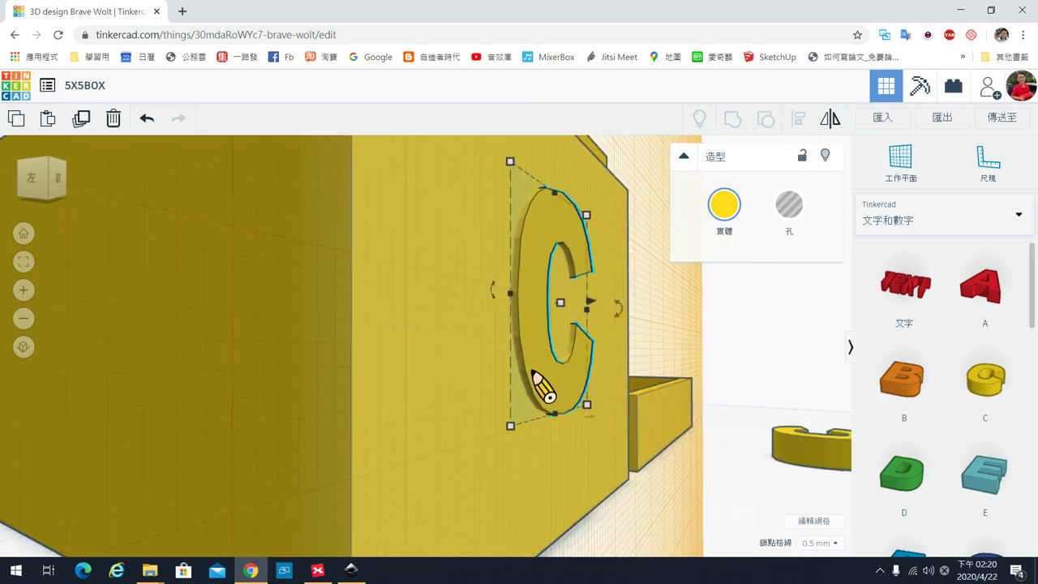
{"action": "right_click_drag", "start_coordinate": [616, 388], "coordinate": [581, 385]}
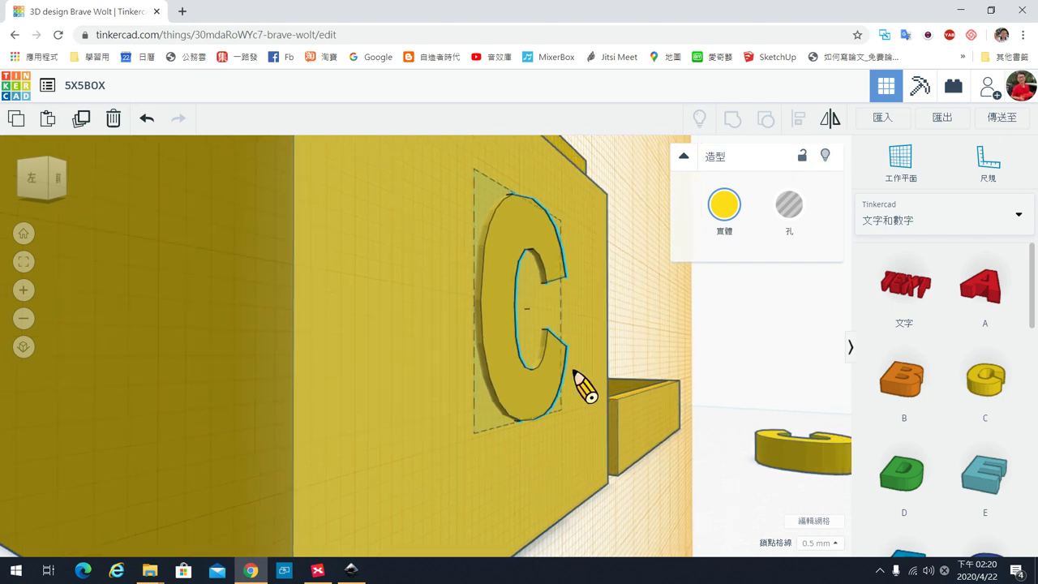
{"action": "right_click_drag", "start_coordinate": [566, 472], "coordinate": [579, 431]}
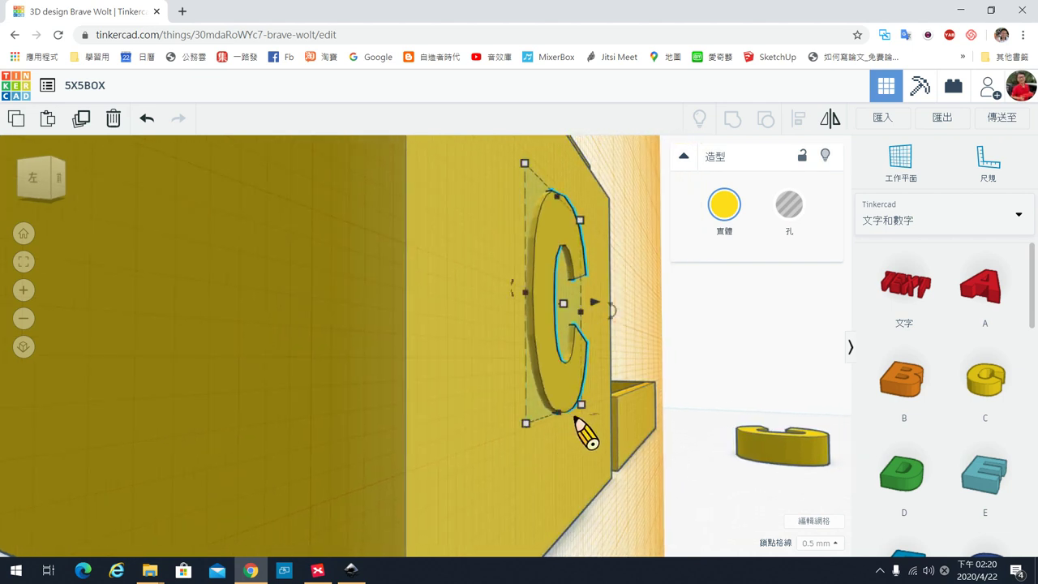
{"action": "right_click_drag", "start_coordinate": [580, 428], "coordinate": [528, 412]}
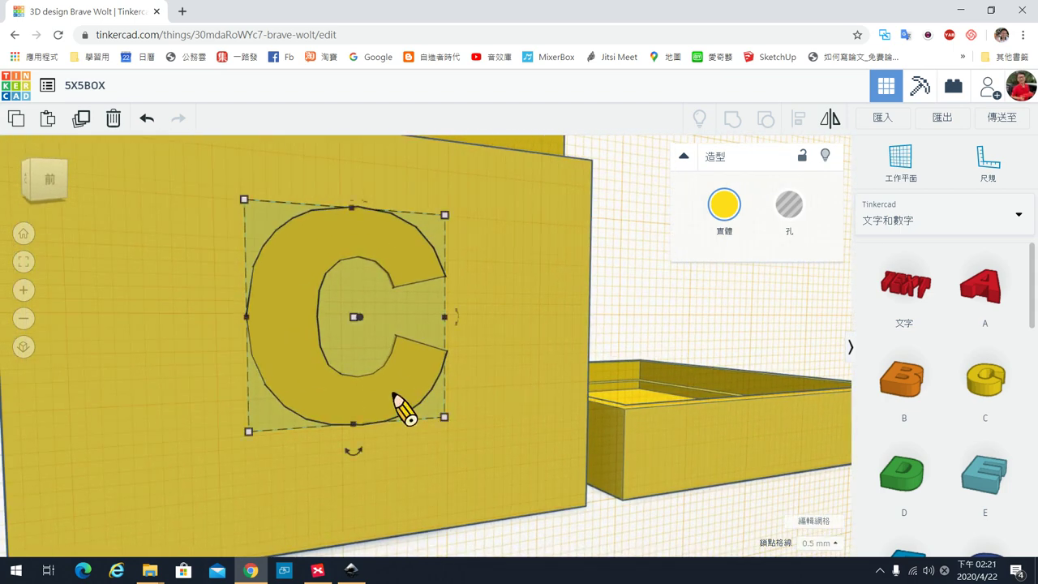
{"action": "right_click_drag", "start_coordinate": [313, 451], "coordinate": [347, 460]}
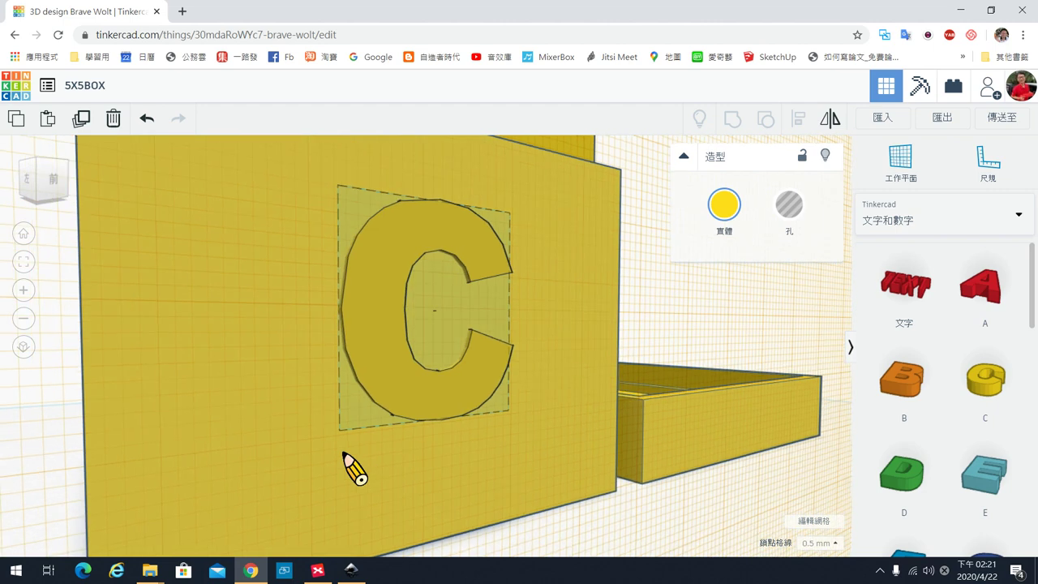
{"action": "scroll", "coordinate": [348, 446], "scroll_direction": "down", "scroll_amount": 4}
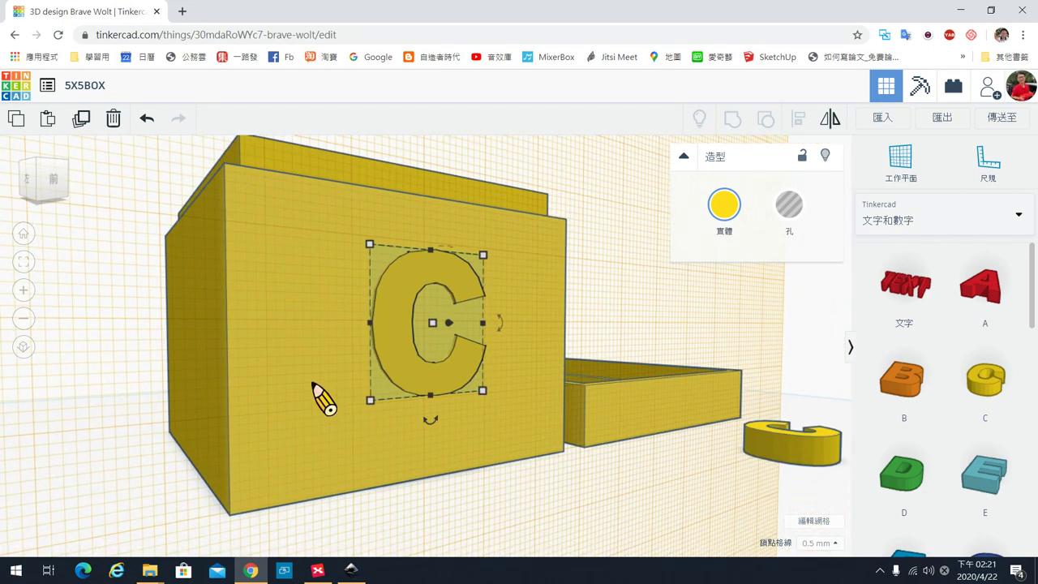
Set the workplane on the back face of the box and place another letter C on that face.
{"action": "right_click_drag", "start_coordinate": [176, 370], "coordinate": [592, 365]}
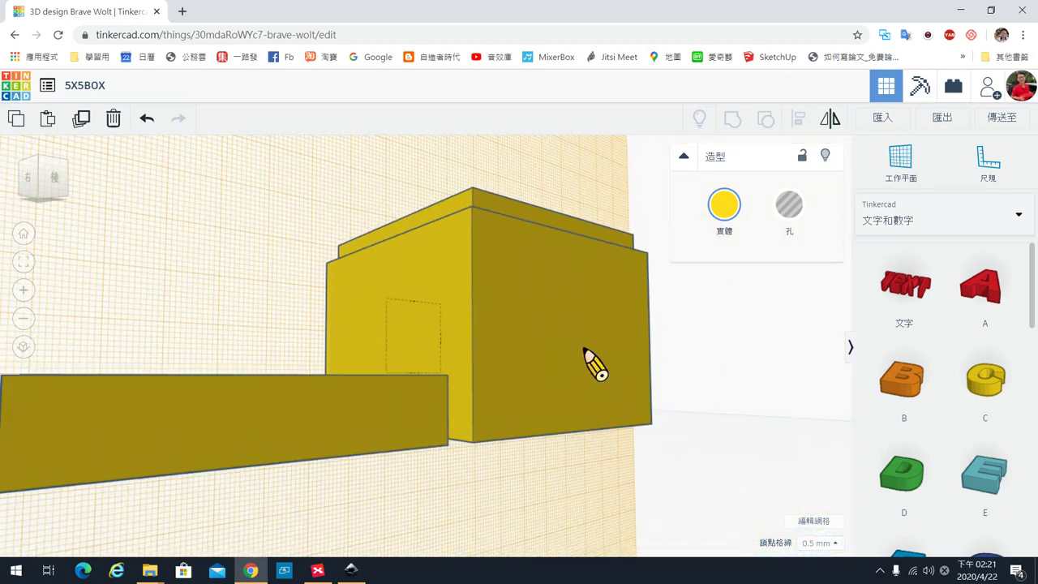
{"action": "left_click", "coordinate": [901, 163]}
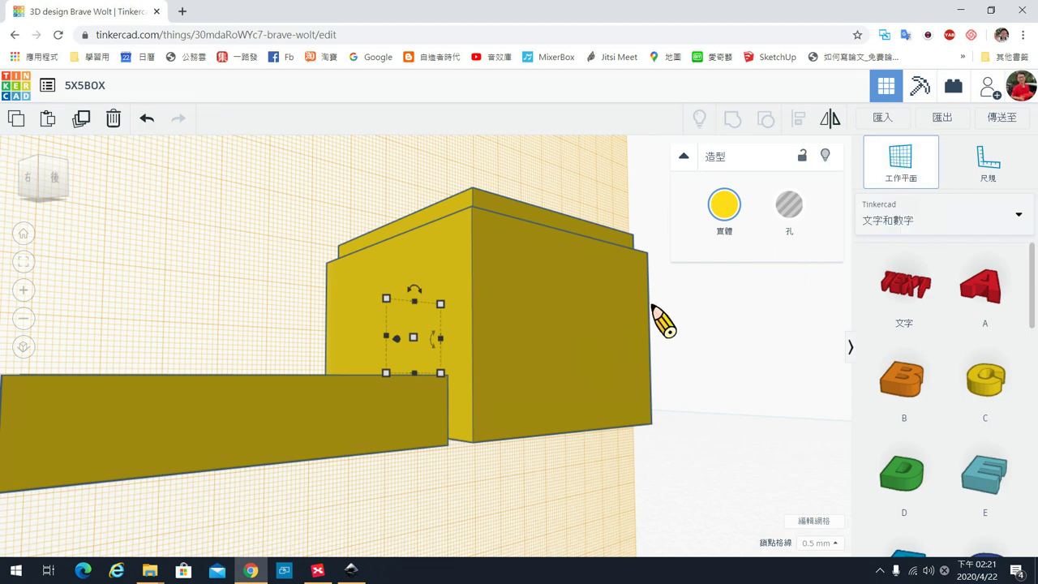
{"action": "left_click", "coordinate": [571, 337]}
{"action": "left_click_drag", "start_coordinate": [985, 390], "coordinate": [629, 409]}
Align the back letter C with the box so it is centred vertically and horizontally on the back face.
{"action": "right_click_drag", "start_coordinate": [631, 381], "coordinate": [433, 165]}
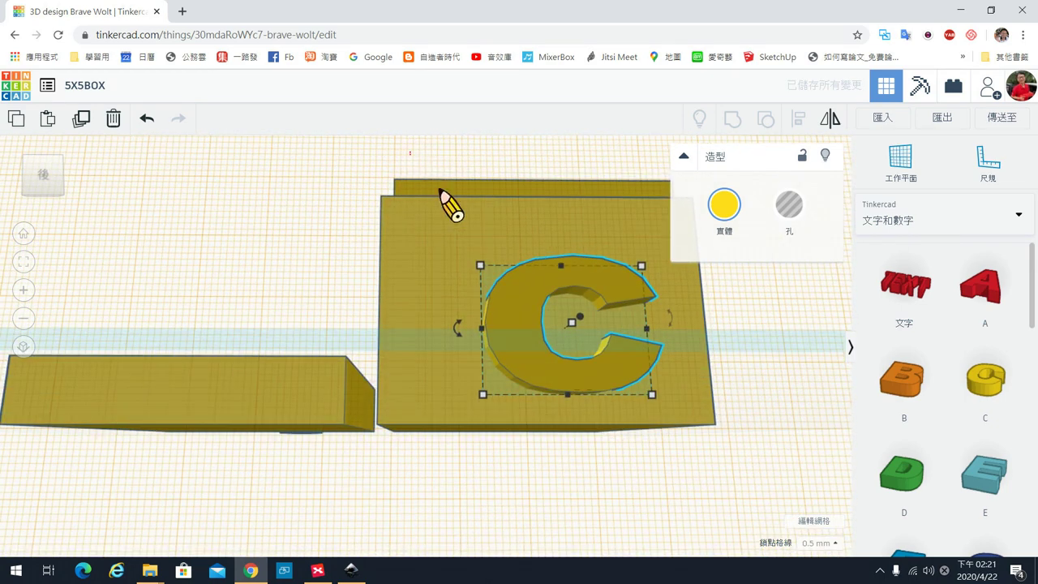
{"action": "left_click_drag", "start_coordinate": [694, 400], "coordinate": [740, 403]}
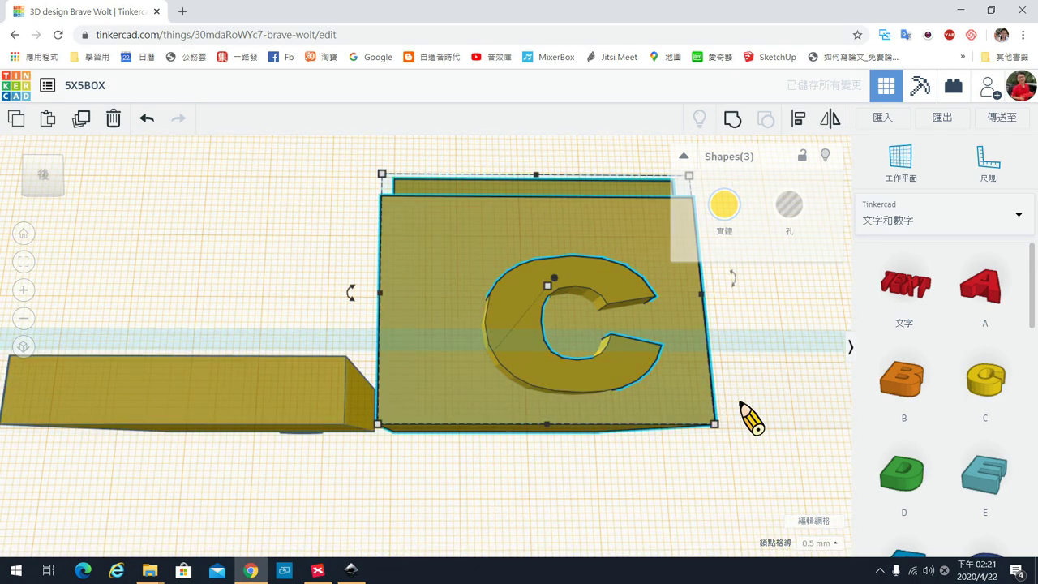
{"action": "left_click", "coordinate": [799, 121]}
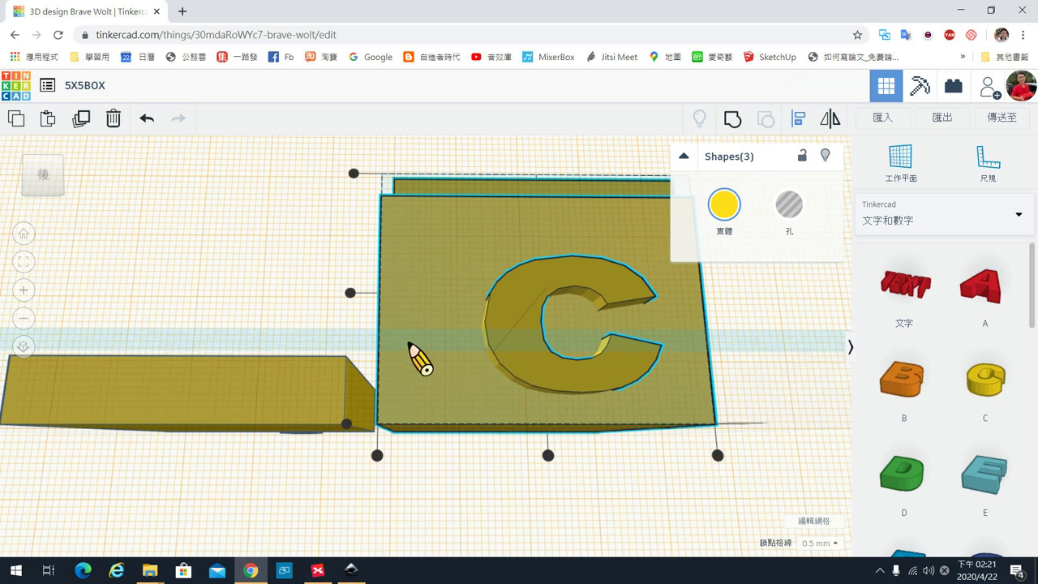
{"action": "left_click", "coordinate": [351, 292]}
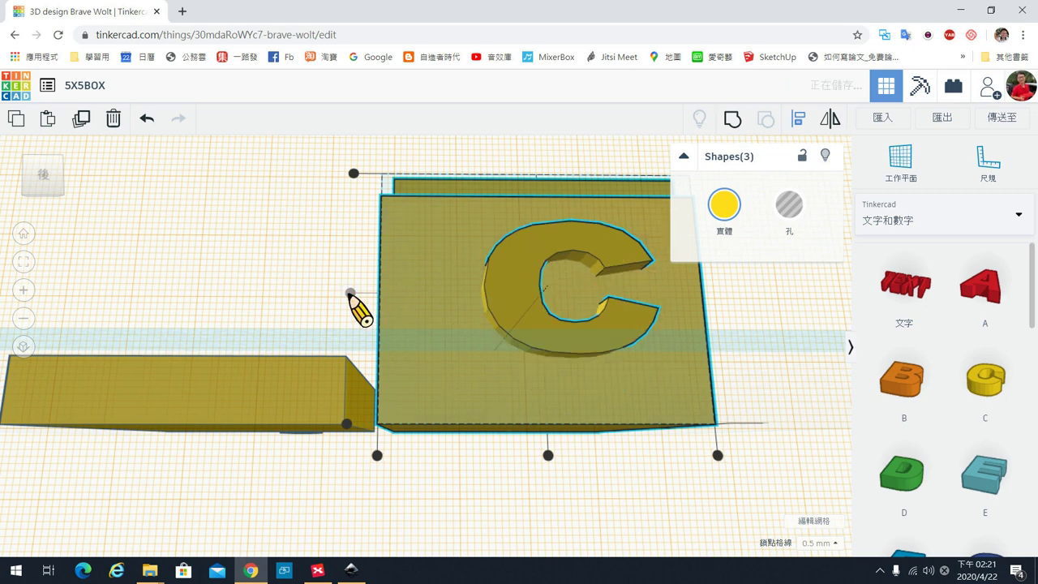
{"action": "left_click", "coordinate": [549, 454]}
{"action": "left_click", "coordinate": [635, 467]}
Turn the letter C on the back face into a hole and sink it 0.5 mm into the box.
{"action": "right_click_drag", "start_coordinate": [518, 415], "coordinate": [638, 371]}
{"action": "left_click", "coordinate": [613, 364]}
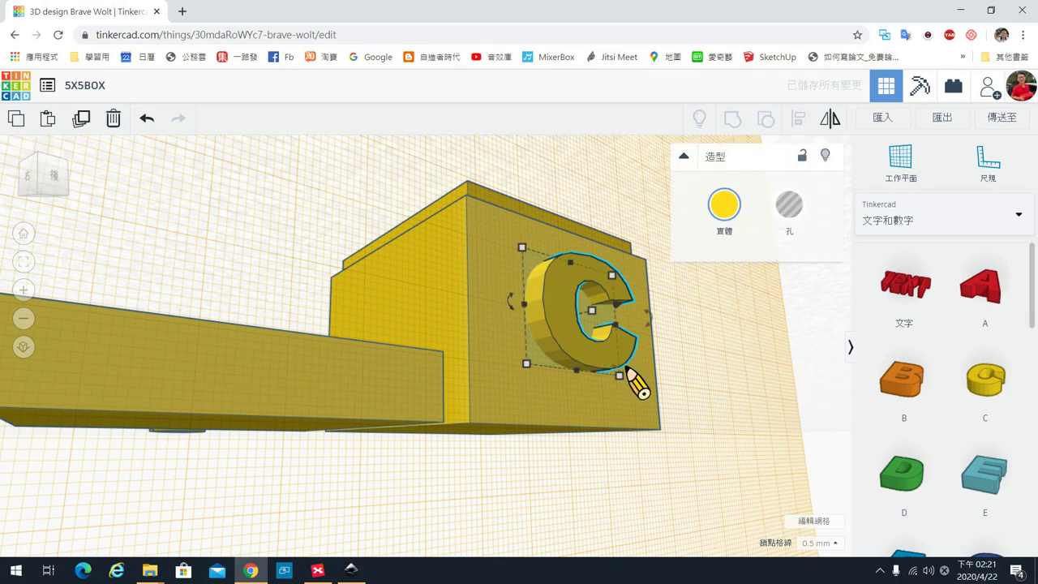
{"action": "mouse_move", "coordinate": [724, 398]}
{"action": "right_mouse_down"}
{"action": "mouse_move", "coordinate": [695, 399]}
{"action": "mouse_move", "coordinate": [711, 396]}
{"action": "right_mouse_up"}
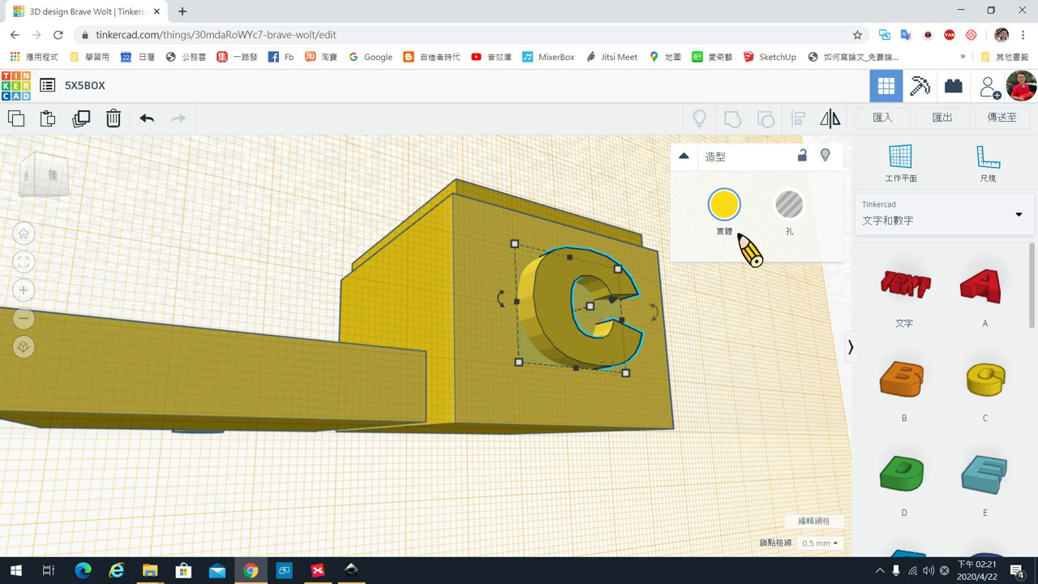
{"action": "left_click", "coordinate": [788, 204]}
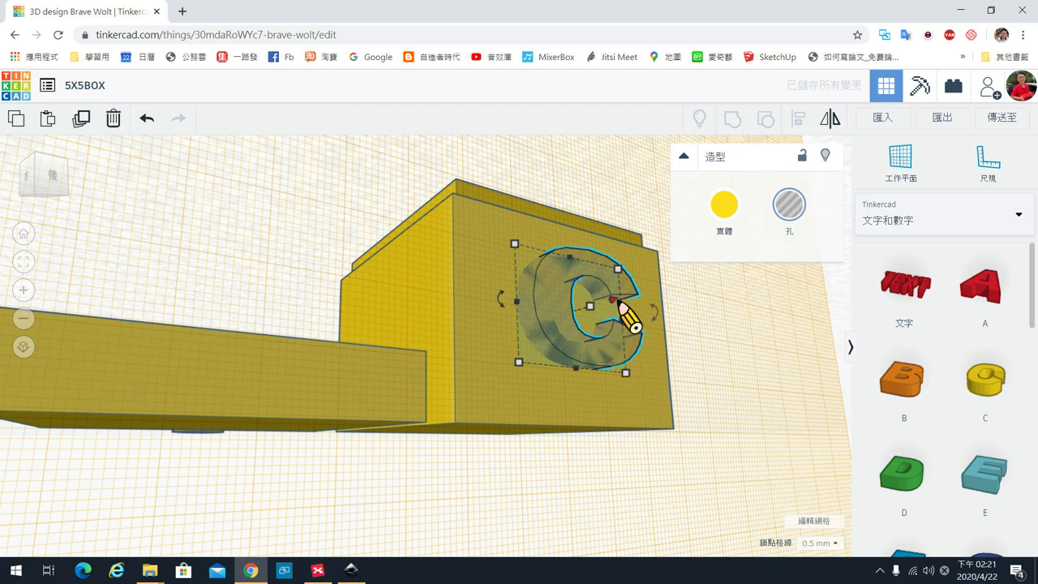
{"action": "right_click_drag", "start_coordinate": [685, 364], "coordinate": [621, 322]}
{"action": "left_click_drag", "start_coordinate": [621, 322], "coordinate": [621, 322]}
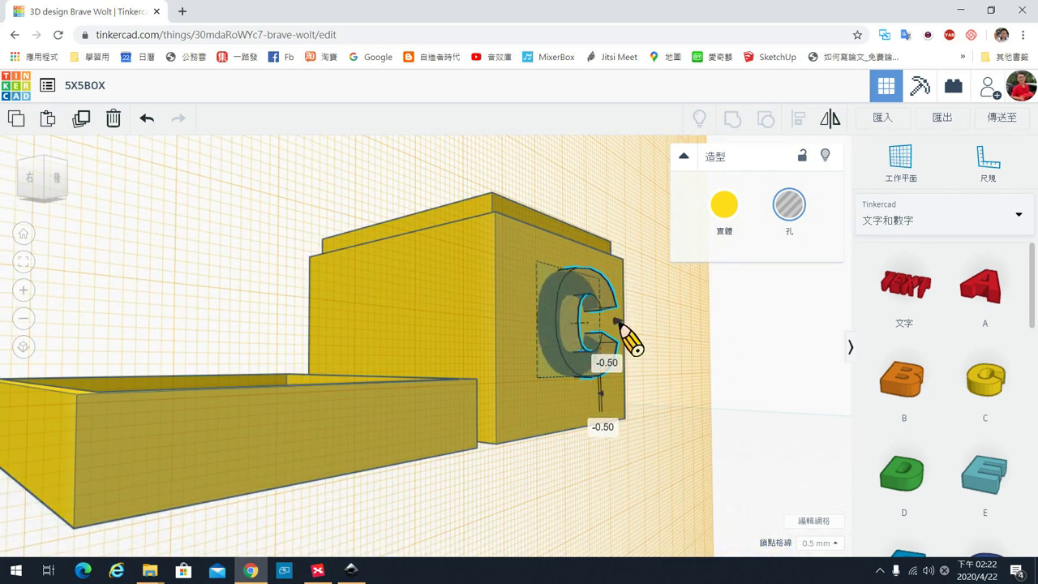
Group the box, the lid and the hole letter so the C is cut into the back face.
{"action": "right_click_drag", "start_coordinate": [690, 399], "coordinate": [566, 395]}
{"action": "scroll", "coordinate": [566, 396], "scroll_direction": "up", "scroll_amount": 3}
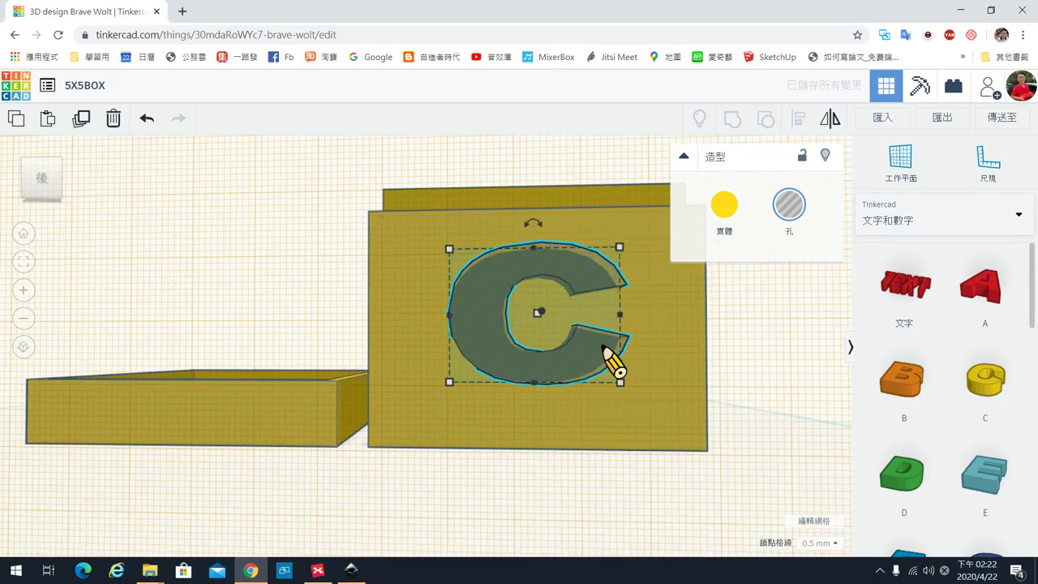
{"action": "scroll", "coordinate": [745, 421], "scroll_direction": "down", "scroll_amount": 3}
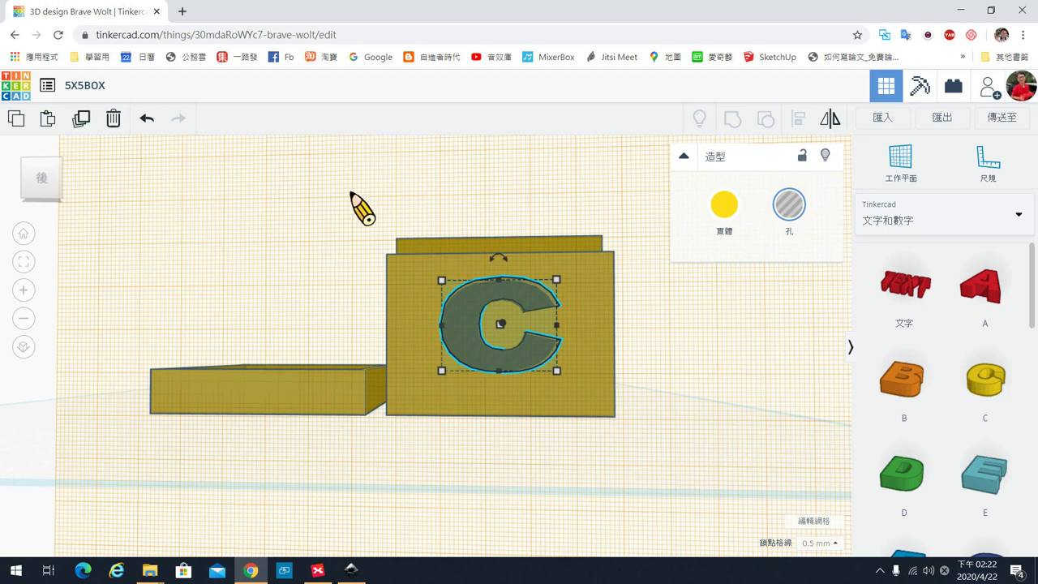
{"action": "left_click_drag", "start_coordinate": [408, 206], "coordinate": [683, 480]}
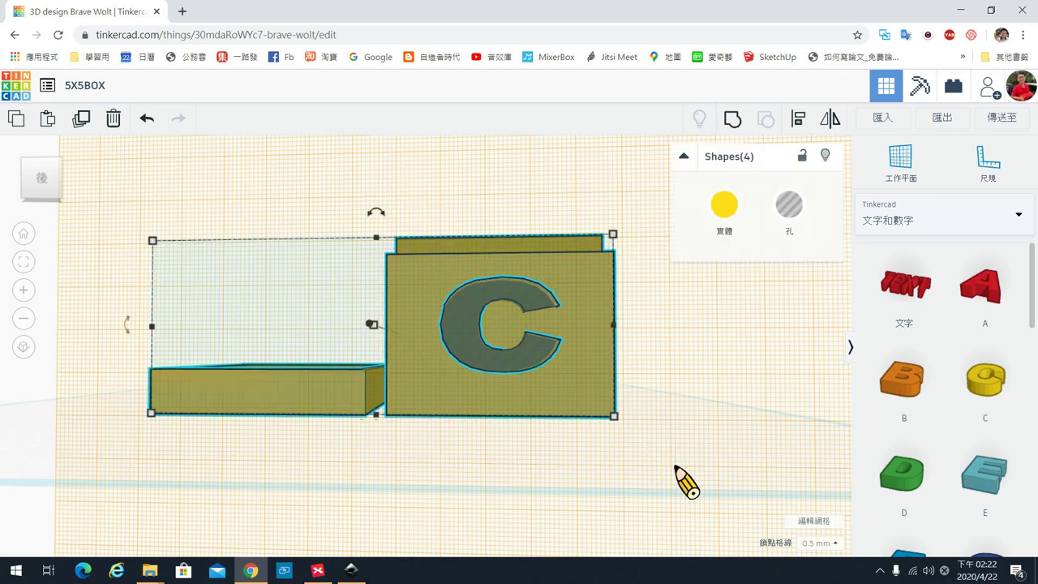
{"action": "left_click", "coordinate": [734, 121]}
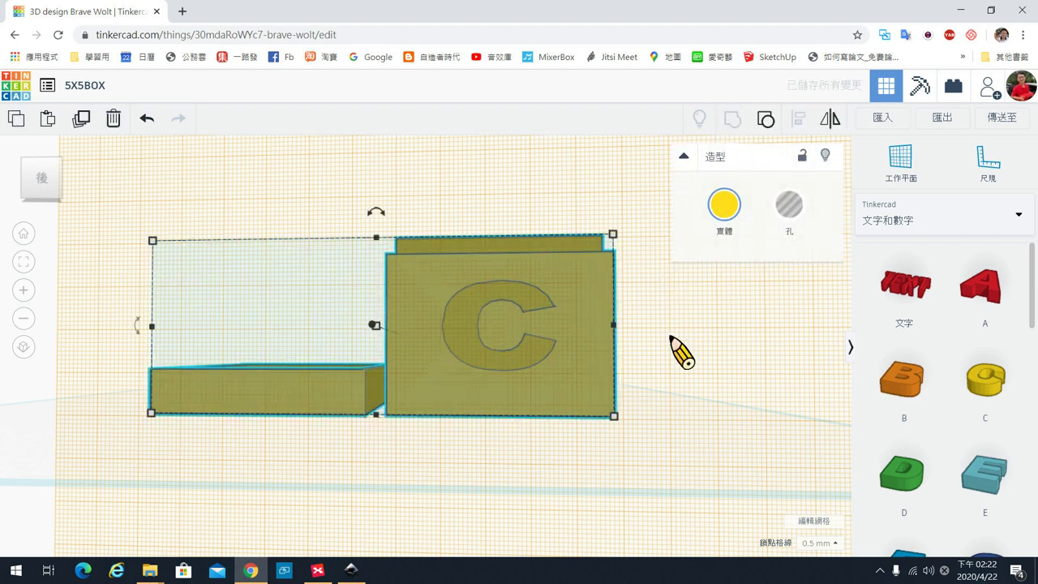
Return the workplane to the base grid and inspect the letters on the box's front and back faces.
{"action": "right_click_drag", "start_coordinate": [681, 361], "coordinate": [638, 394]}
{"action": "left_click", "coordinate": [637, 394]}
{"action": "right_click_drag", "start_coordinate": [534, 445], "coordinate": [598, 337]}
{"action": "left_click", "coordinate": [898, 161]}
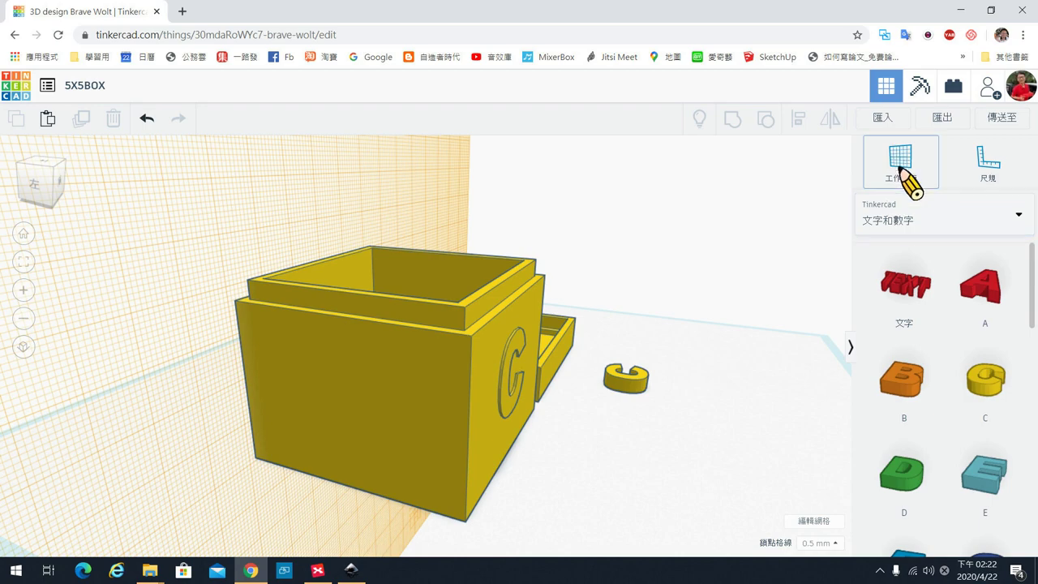
{"action": "left_click", "coordinate": [707, 402]}
{"action": "right_click_drag", "start_coordinate": [707, 401], "coordinate": [394, 398]}
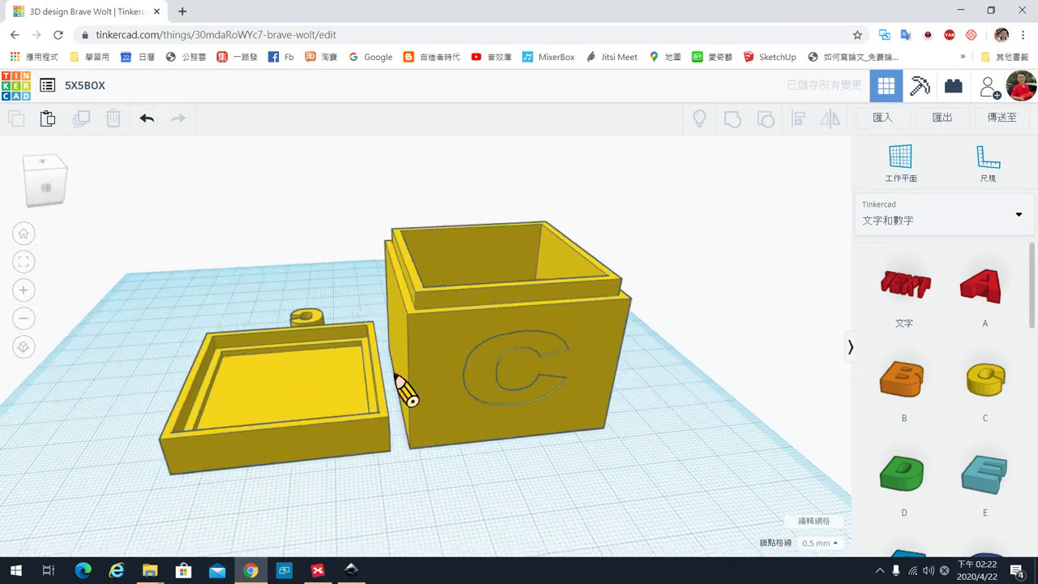
{"action": "right_click_drag", "start_coordinate": [535, 357], "coordinate": [459, 421]}
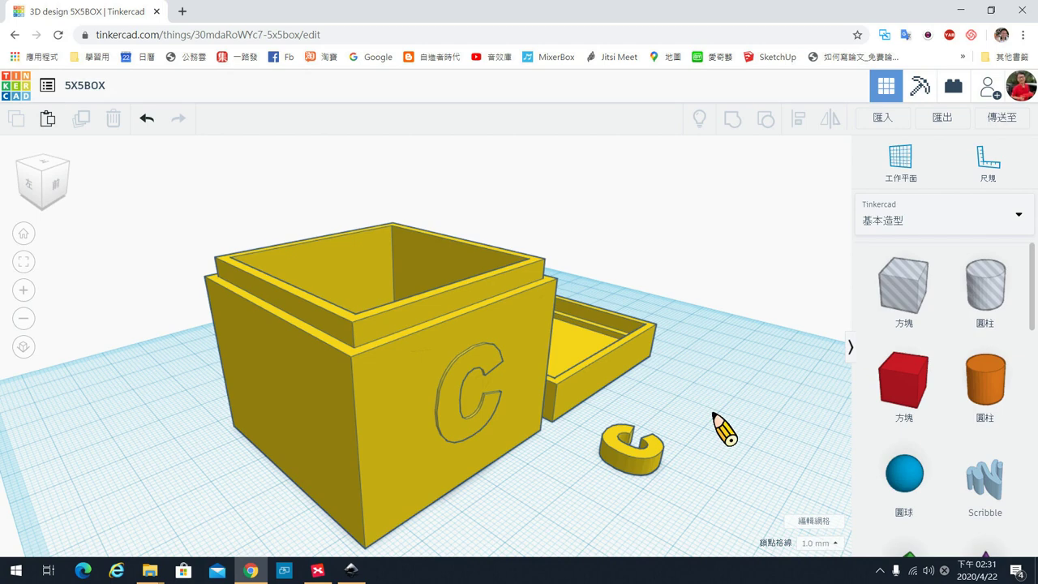
Set the workplane on the left face of the box and place a Scribble shape on it.
{"action": "right_click_drag", "start_coordinate": [553, 474], "coordinate": [588, 478]}
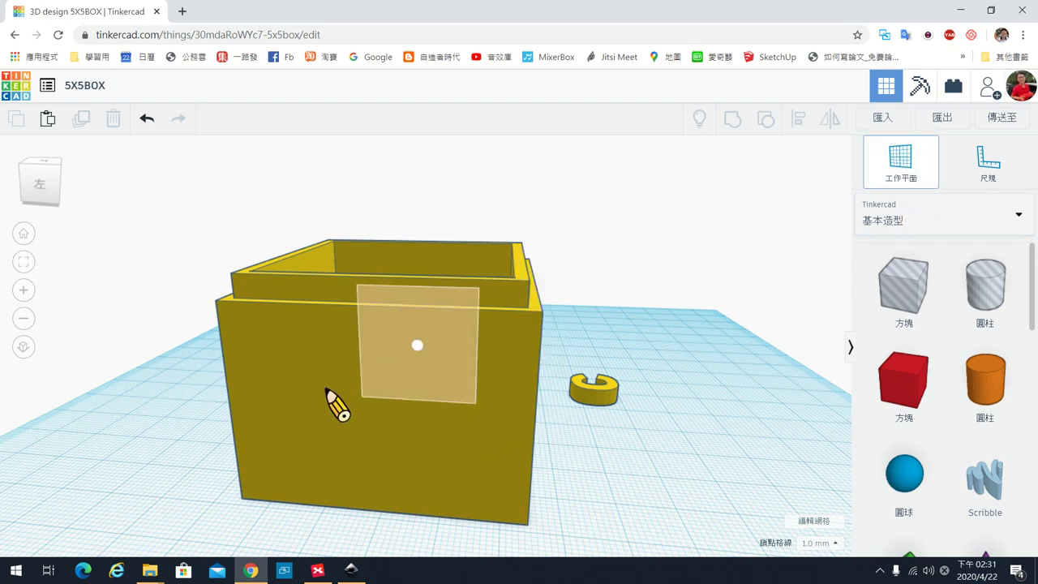
{"action": "left_click", "coordinate": [414, 402]}
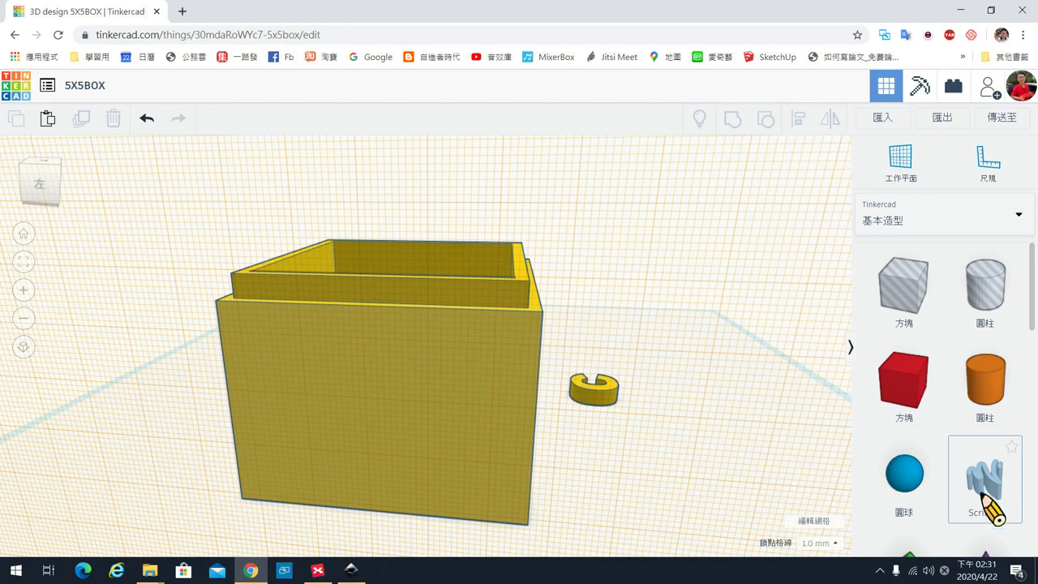
{"action": "mouse_move", "coordinate": [985, 483]}
{"action": "left_mouse_down"}
{"action": "mouse_move", "coordinate": [369, 389]}
{"action": "mouse_move", "coordinate": [384, 380]}
{"action": "left_mouse_up"}
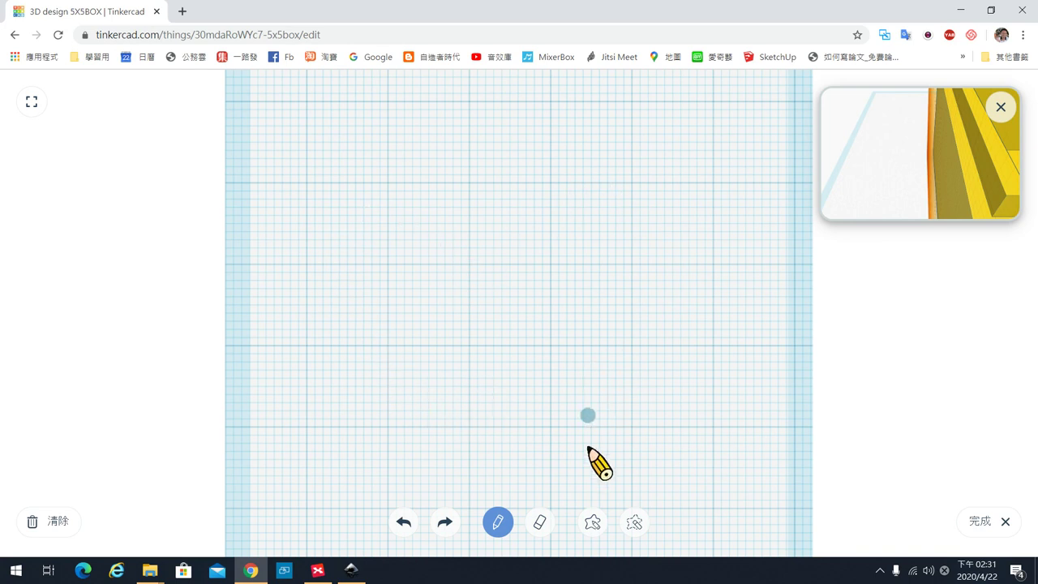
Draw a freehand heart outline in the scribble and cover it with a larger solid heart using the filled-shape tool.
{"action": "mouse_move", "coordinate": [459, 405]}
{"action": "left_mouse_down"}
{"action": "mouse_move", "coordinate": [404, 352]}
{"action": "mouse_move", "coordinate": [363, 260]}
{"action": "mouse_move", "coordinate": [418, 211]}
{"action": "mouse_move", "coordinate": [460, 269]}
{"action": "mouse_move", "coordinate": [520, 198]}
{"action": "mouse_move", "coordinate": [604, 224]}
{"action": "mouse_move", "coordinate": [543, 335]}
{"action": "mouse_move", "coordinate": [469, 413]}
{"action": "mouse_move", "coordinate": [412, 310]}
{"action": "mouse_move", "coordinate": [420, 356]}
{"action": "mouse_move", "coordinate": [441, 368]}
{"action": "mouse_move", "coordinate": [393, 308]}
{"action": "mouse_move", "coordinate": [378, 264]}
{"action": "mouse_move", "coordinate": [394, 303]}
{"action": "left_mouse_up"}
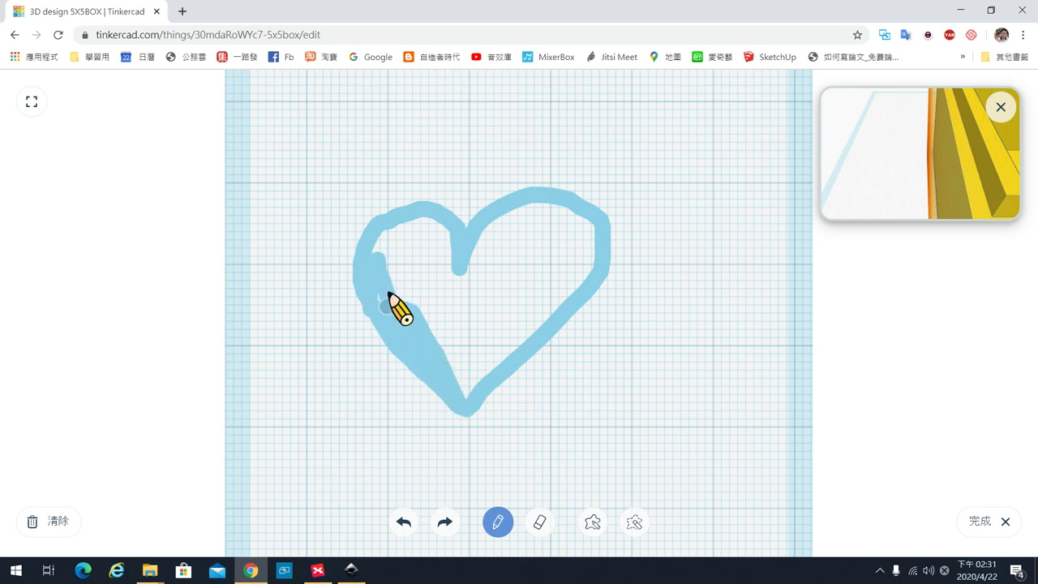
{"action": "left_click", "coordinate": [602, 528]}
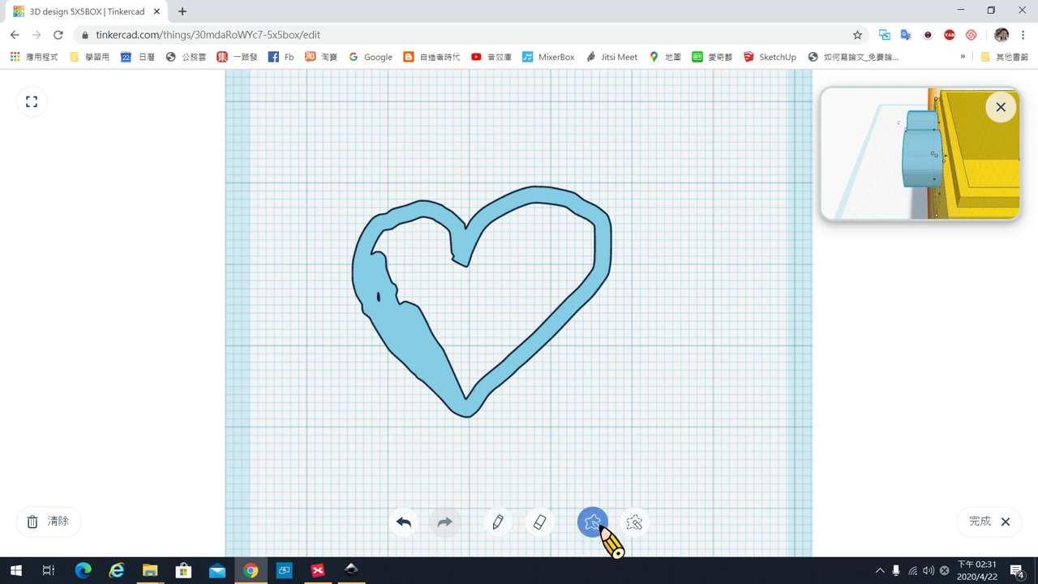
{"action": "mouse_move", "coordinate": [451, 411]}
{"action": "left_mouse_down"}
{"action": "mouse_move", "coordinate": [381, 355]}
{"action": "mouse_move", "coordinate": [339, 294]}
{"action": "mouse_move", "coordinate": [342, 221]}
{"action": "mouse_move", "coordinate": [372, 196]}
{"action": "mouse_move", "coordinate": [430, 179]}
{"action": "mouse_move", "coordinate": [467, 203]}
{"action": "mouse_move", "coordinate": [496, 158]}
{"action": "mouse_move", "coordinate": [571, 149]}
{"action": "mouse_move", "coordinate": [625, 161]}
{"action": "mouse_move", "coordinate": [647, 206]}
{"action": "mouse_move", "coordinate": [648, 261]}
{"action": "mouse_move", "coordinate": [620, 302]}
{"action": "mouse_move", "coordinate": [527, 382]}
{"action": "left_mouse_up"}
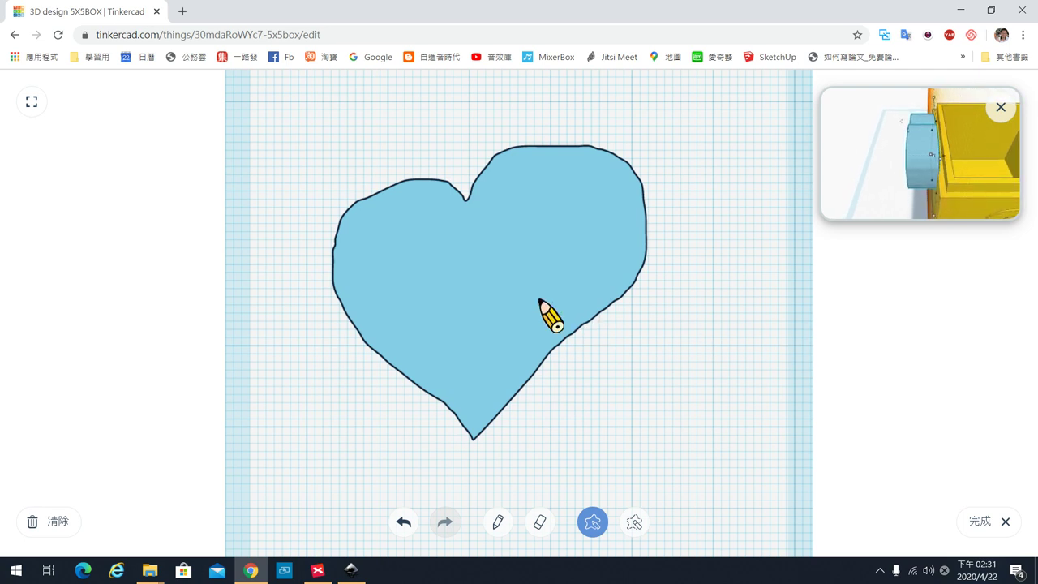
Trim the heart's upper edge, cut a small heart-shaped opening in its middle with the shape eraser, and finish the scribble.
{"action": "left_click", "coordinate": [637, 531]}
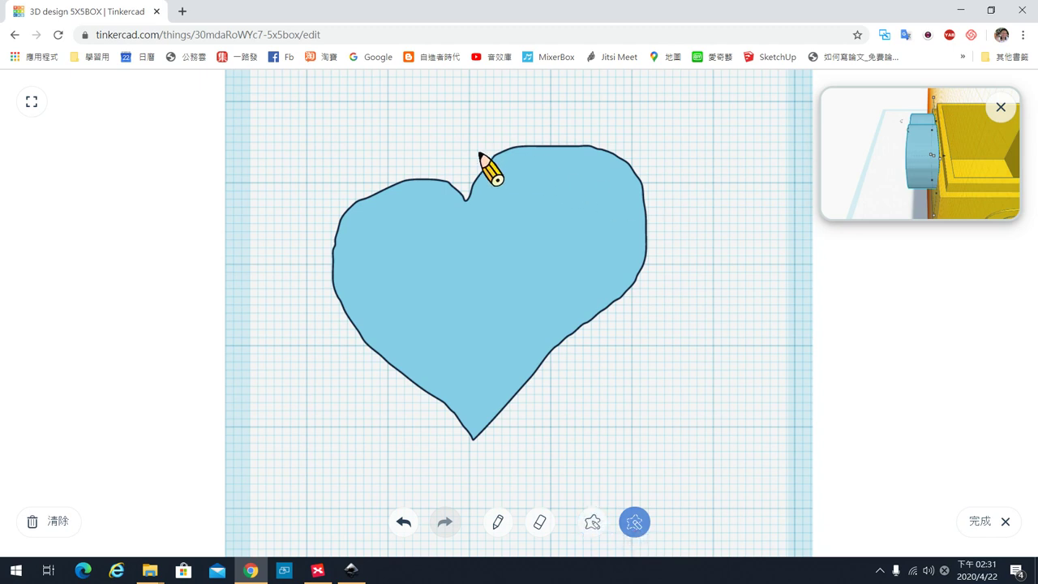
{"action": "mouse_move", "coordinate": [504, 158]}
{"action": "left_mouse_down"}
{"action": "mouse_move", "coordinate": [550, 141]}
{"action": "mouse_move", "coordinate": [553, 129]}
{"action": "mouse_move", "coordinate": [481, 127]}
{"action": "mouse_move", "coordinate": [469, 166]}
{"action": "left_mouse_up"}
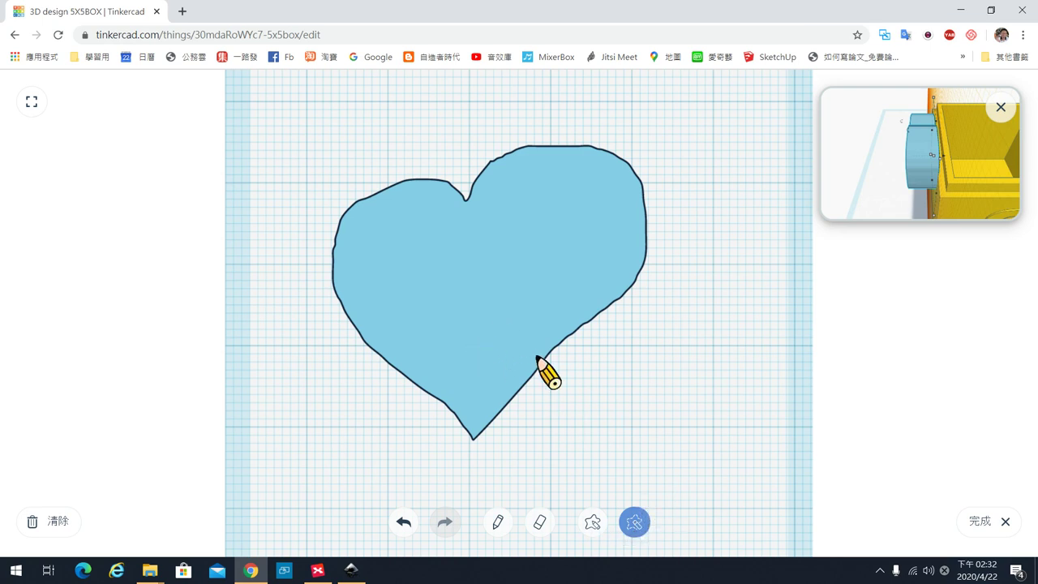
{"action": "mouse_move", "coordinate": [457, 325]}
{"action": "left_mouse_down"}
{"action": "mouse_move", "coordinate": [443, 277]}
{"action": "mouse_move", "coordinate": [467, 286]}
{"action": "mouse_move", "coordinate": [513, 261]}
{"action": "mouse_move", "coordinate": [518, 286]}
{"action": "mouse_move", "coordinate": [467, 339]}
{"action": "left_mouse_up"}
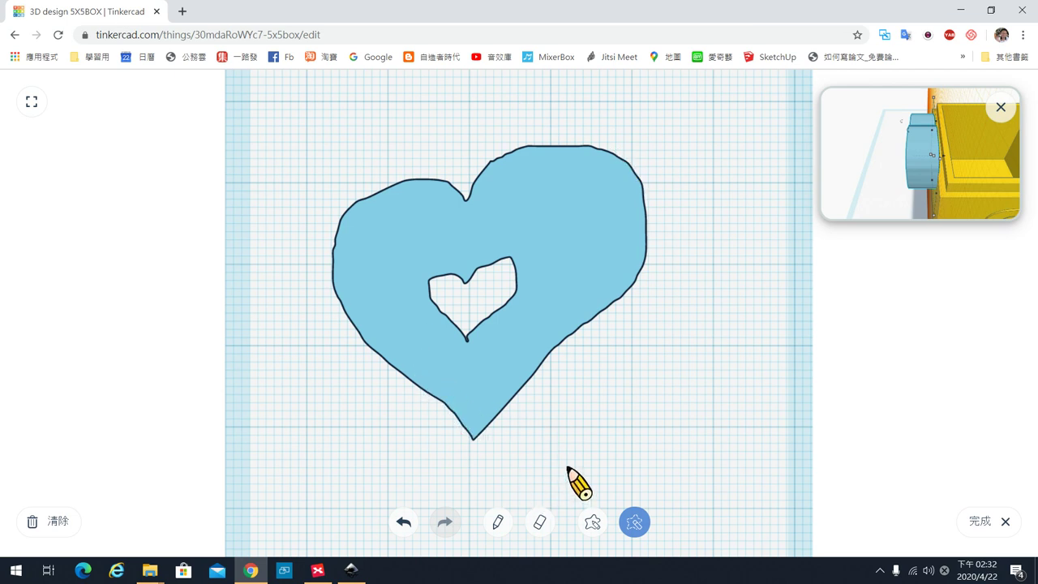
{"action": "left_click", "coordinate": [979, 523]}
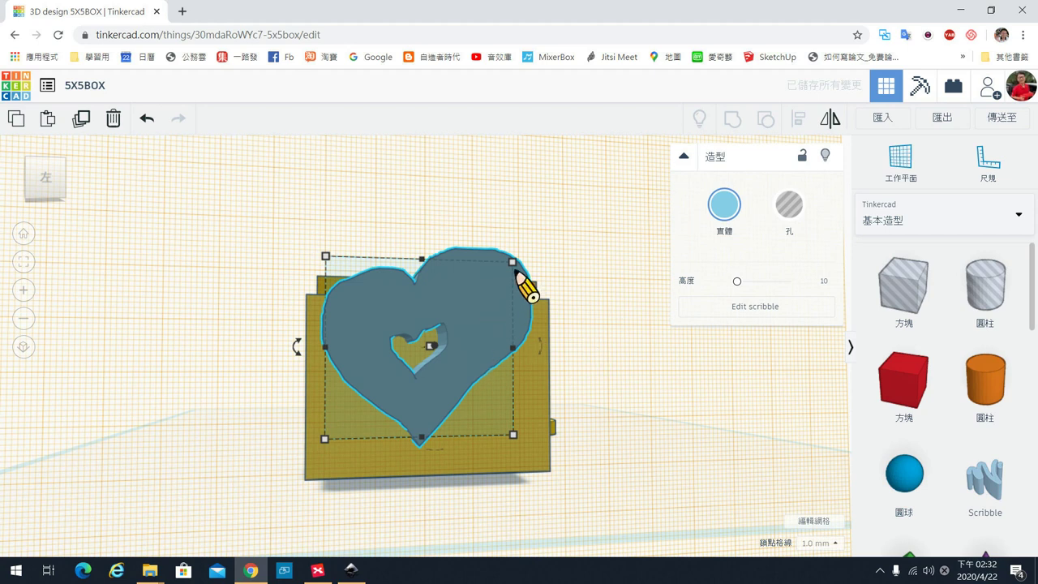
Shrink the heart to fit within the box's left face and set its thickness to 0.5 mm.
{"action": "left_click_drag", "start_coordinate": [514, 264], "coordinate": [487, 371]}
{"action": "right_click_drag", "start_coordinate": [684, 416], "coordinate": [470, 381]}
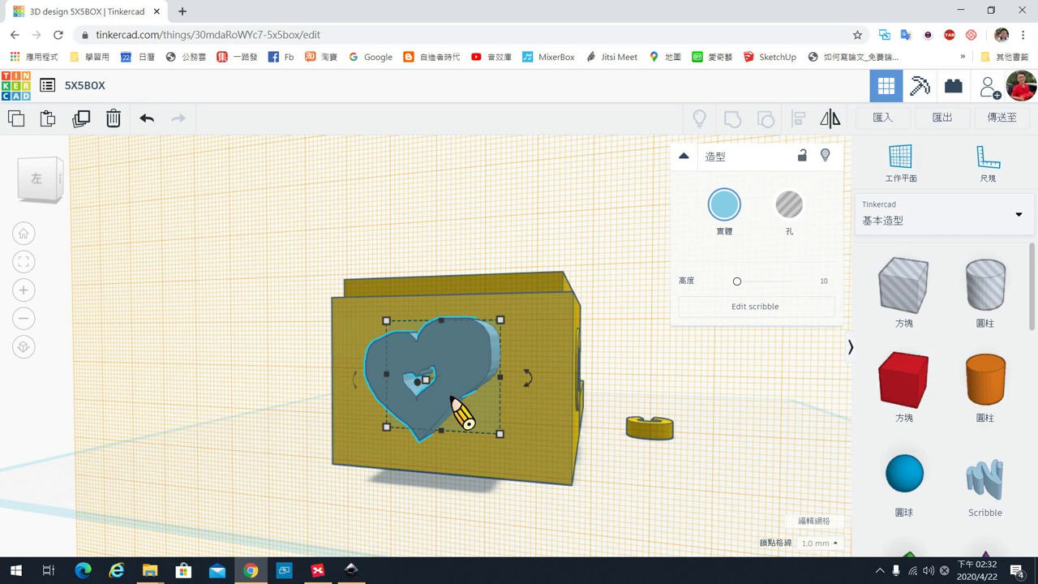
{"action": "mouse_move", "coordinate": [458, 408]}
{"action": "right_mouse_down"}
{"action": "mouse_move", "coordinate": [510, 366]}
{"action": "mouse_move", "coordinate": [540, 376]}
{"action": "mouse_move", "coordinate": [452, 416]}
{"action": "mouse_move", "coordinate": [523, 423]}
{"action": "mouse_move", "coordinate": [466, 397]}
{"action": "right_mouse_up"}
{"action": "left_click_drag", "start_coordinate": [454, 378], "coordinate": [421, 384]}
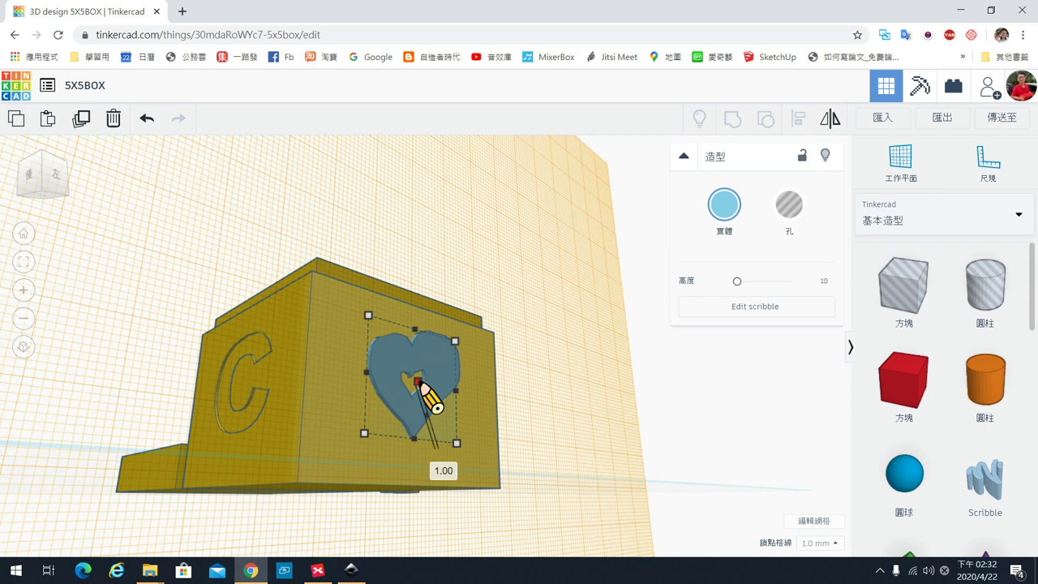
{"action": "left_click_drag", "start_coordinate": [421, 384], "coordinate": [421, 383]}
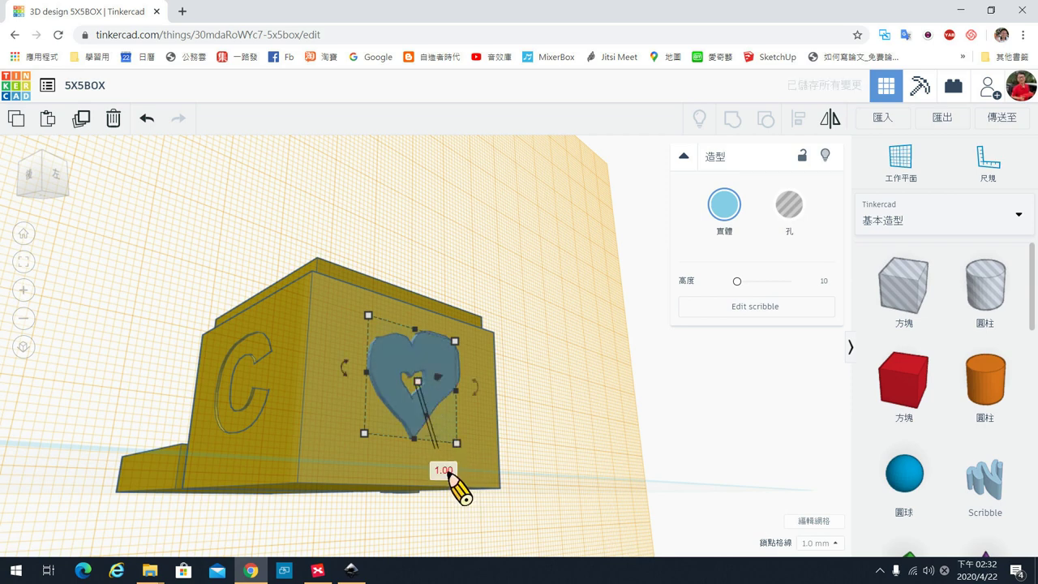
{"action": "key", "text": "Return"}
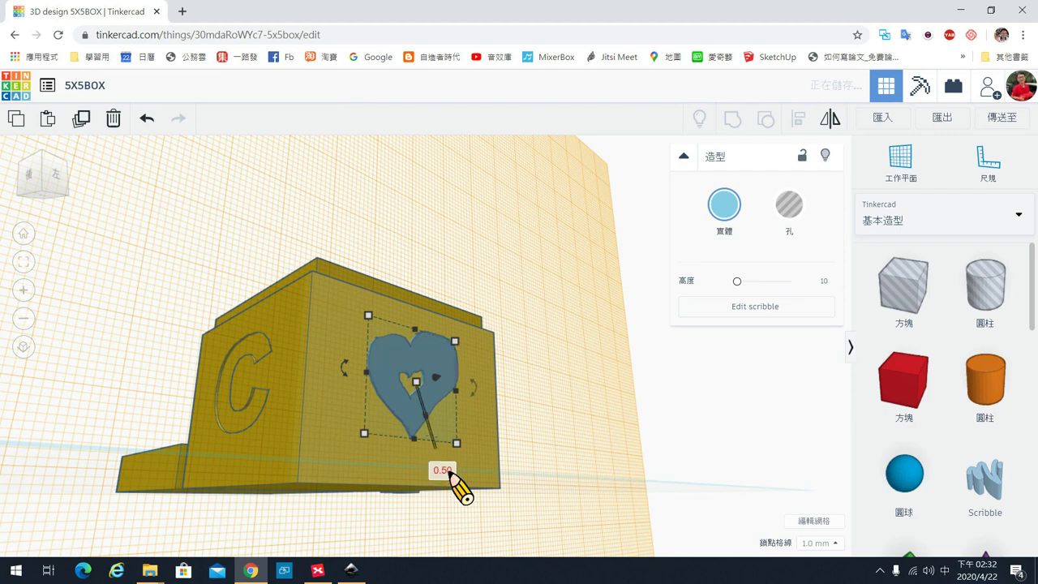
Examine the thin heart on the left face and the letters on the neighbouring faces from several angles.
{"action": "right_click_drag", "start_coordinate": [405, 475], "coordinate": [388, 397]}
{"action": "right_click_drag", "start_coordinate": [507, 419], "coordinate": [444, 438]}
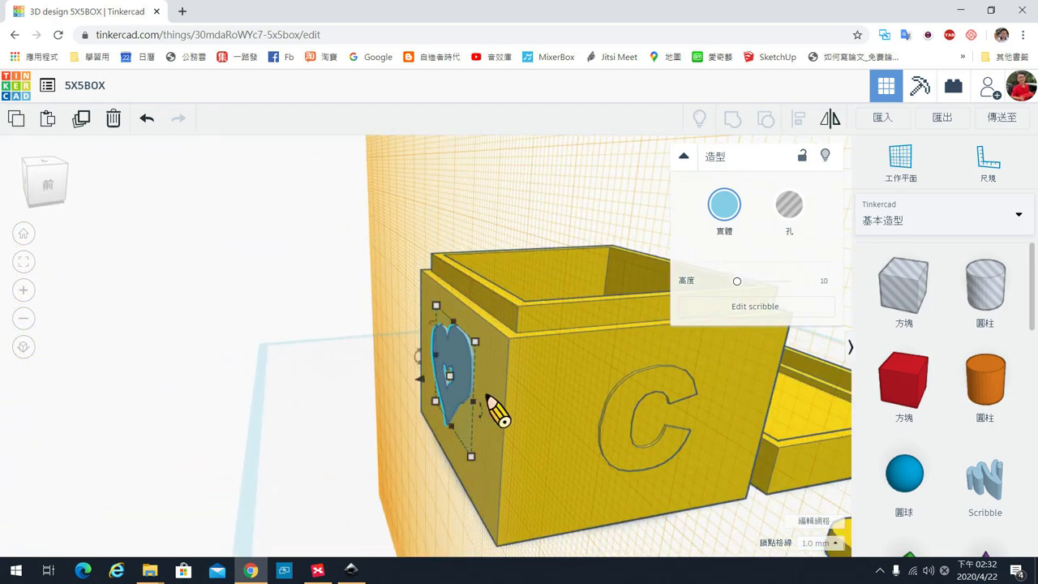
{"action": "mouse_move", "coordinate": [565, 418]}
{"action": "right_mouse_down"}
{"action": "mouse_move", "coordinate": [562, 434]}
{"action": "mouse_move", "coordinate": [670, 411]}
{"action": "right_mouse_up"}
{"action": "left_click", "coordinate": [600, 422]}
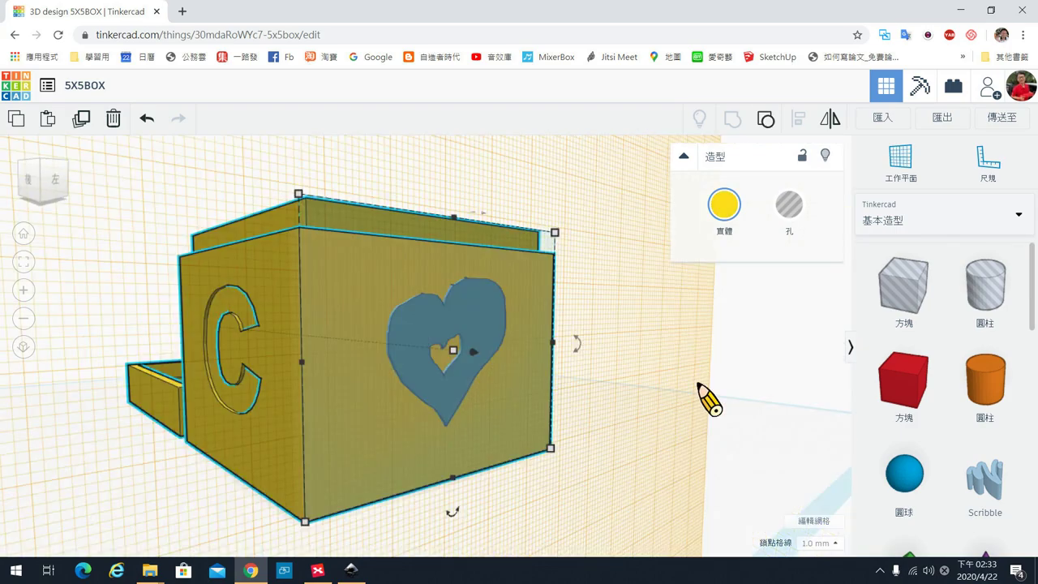
{"action": "right_click_drag", "start_coordinate": [690, 366], "coordinate": [408, 329]}
{"action": "right_click_drag", "start_coordinate": [366, 366], "coordinate": [529, 367]}
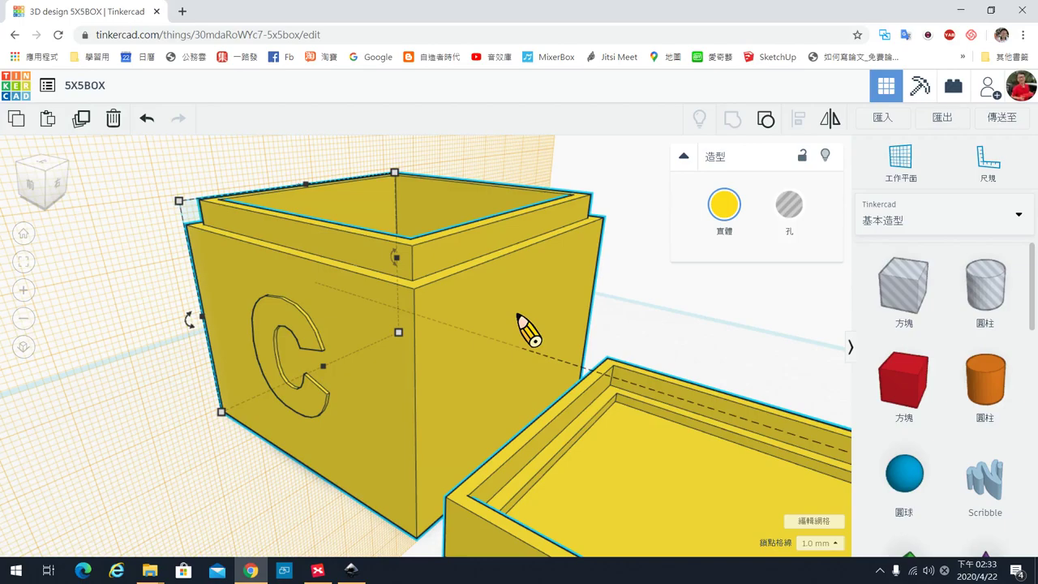
Switch to Inkscape, delete the existing star and draw a new five-pointed star in the upper part of the page.
{"action": "left_click", "coordinate": [351, 570]}
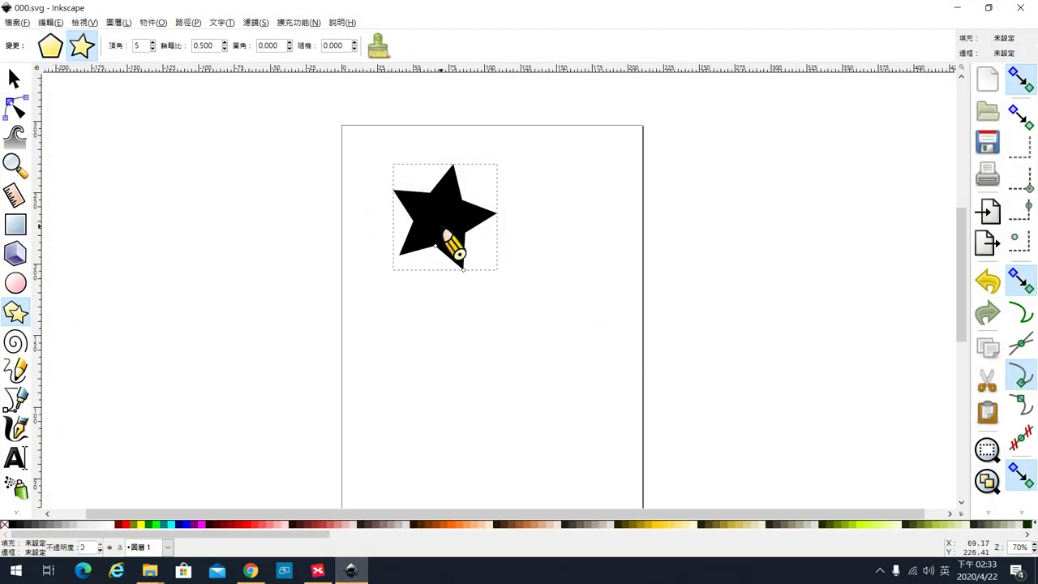
{"action": "key", "text": "Delete"}
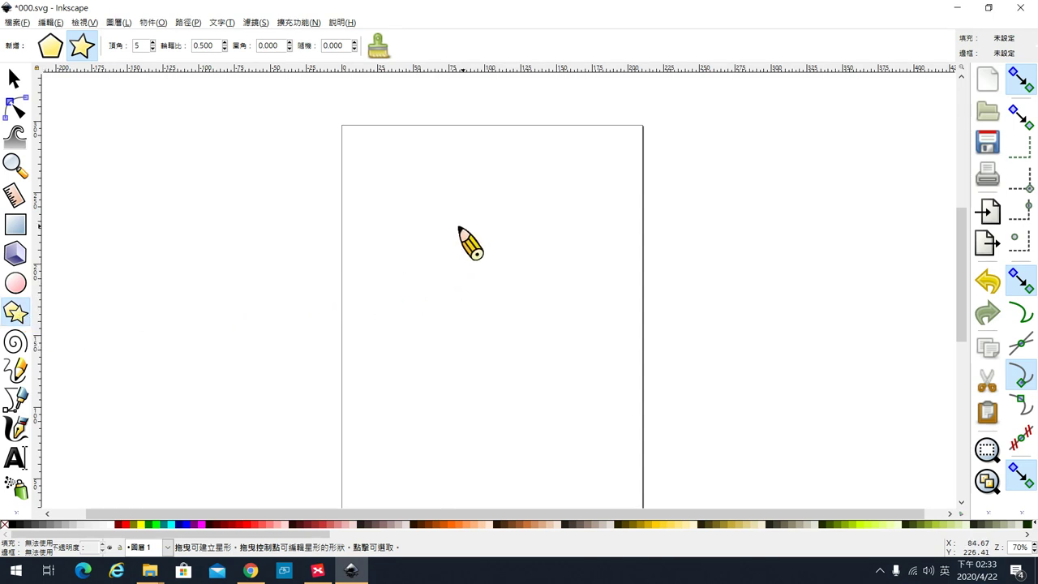
{"action": "mouse_move", "coordinate": [451, 213]}
{"action": "left_mouse_down"}
{"action": "mouse_move", "coordinate": [491, 255]}
{"action": "mouse_move", "coordinate": [491, 280]}
{"action": "mouse_move", "coordinate": [505, 264]}
{"action": "mouse_move", "coordinate": [501, 274]}
{"action": "mouse_move", "coordinate": [491, 261]}
{"action": "left_mouse_up"}
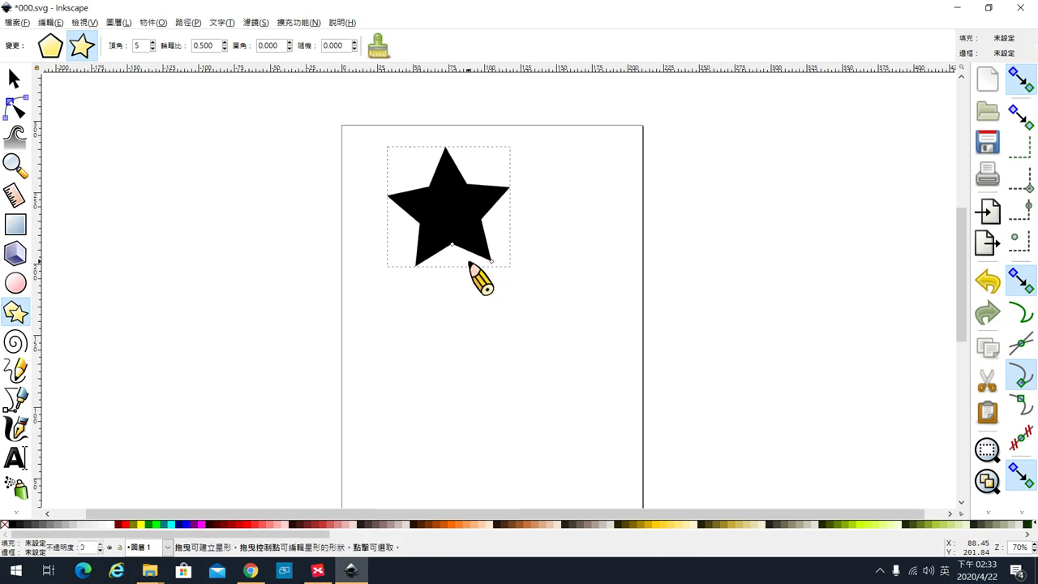
Set the star's number of corners to 8 and save the drawing 000.svg.
{"action": "left_click", "coordinate": [153, 42]}
{"action": "left_click", "coordinate": [152, 42]}
{"action": "left_click", "coordinate": [153, 43]}
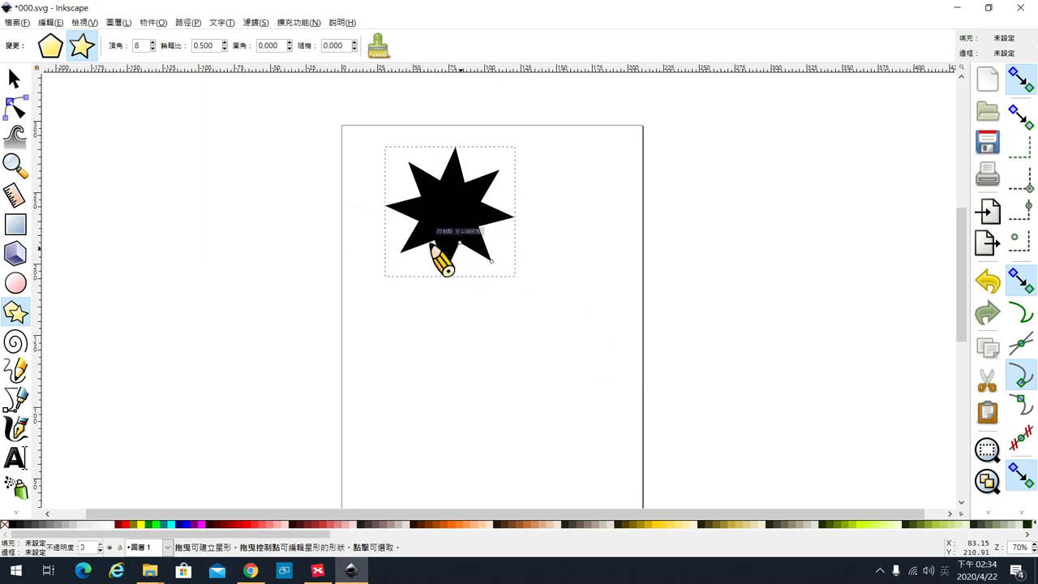
{"action": "left_click", "coordinate": [20, 22]}
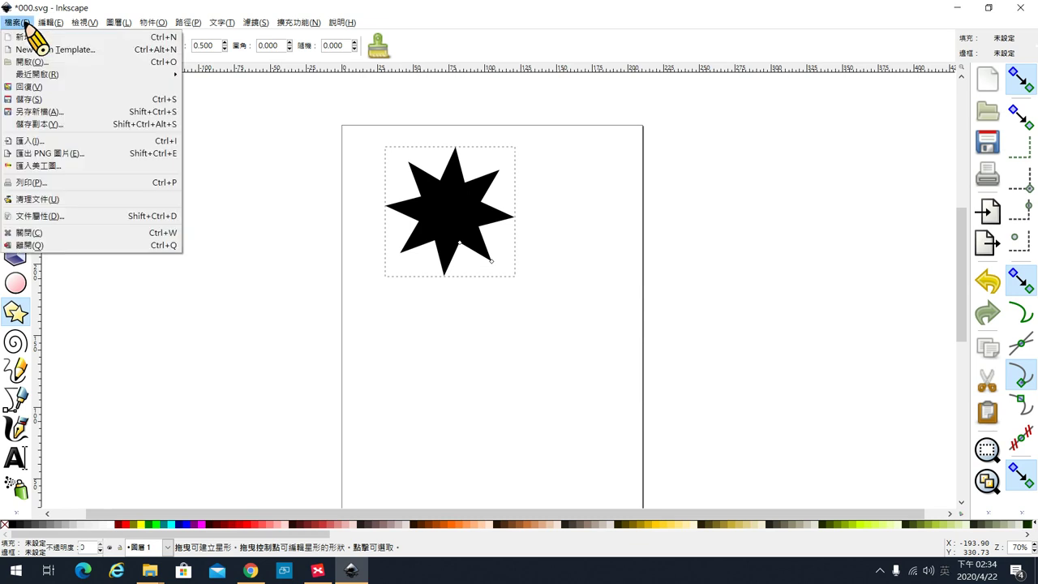
{"action": "left_click", "coordinate": [61, 99]}
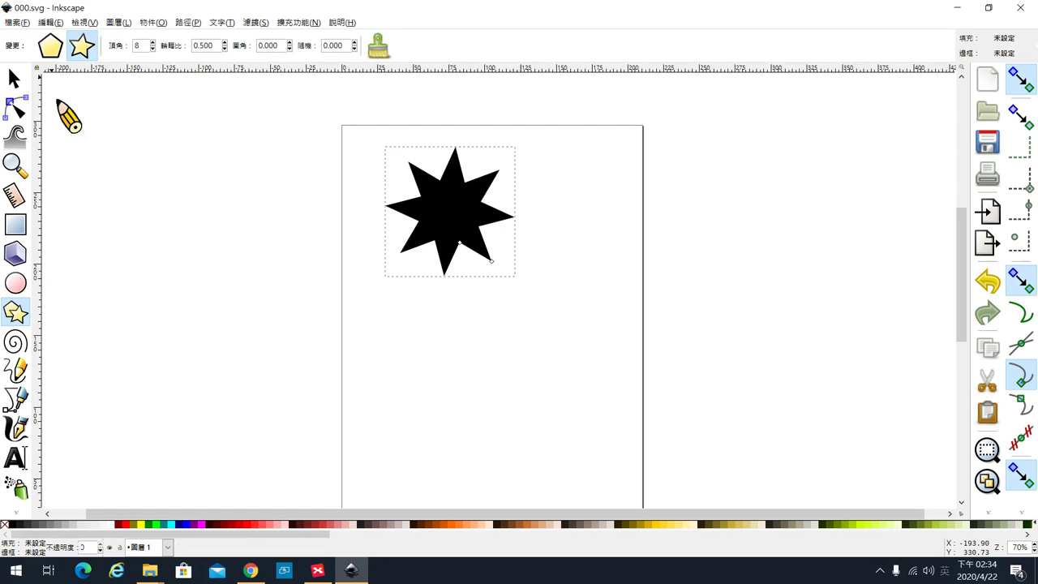
{"action": "left_click", "coordinate": [18, 22]}
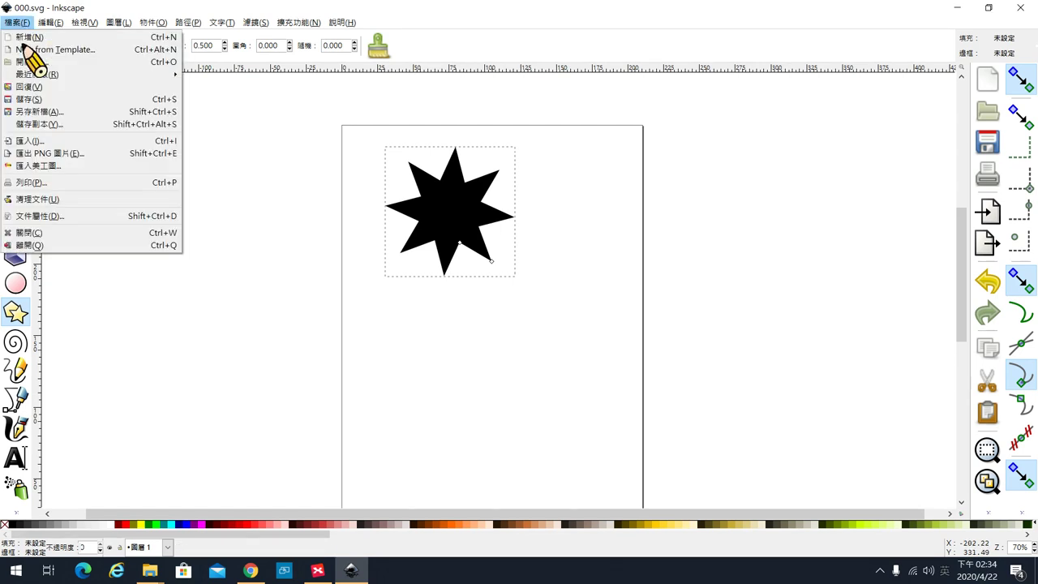
Save the star drawing on the desktop as 1111 in Inkscape SVG format and switch back to Tinkercad.
{"action": "left_click", "coordinate": [37, 112]}
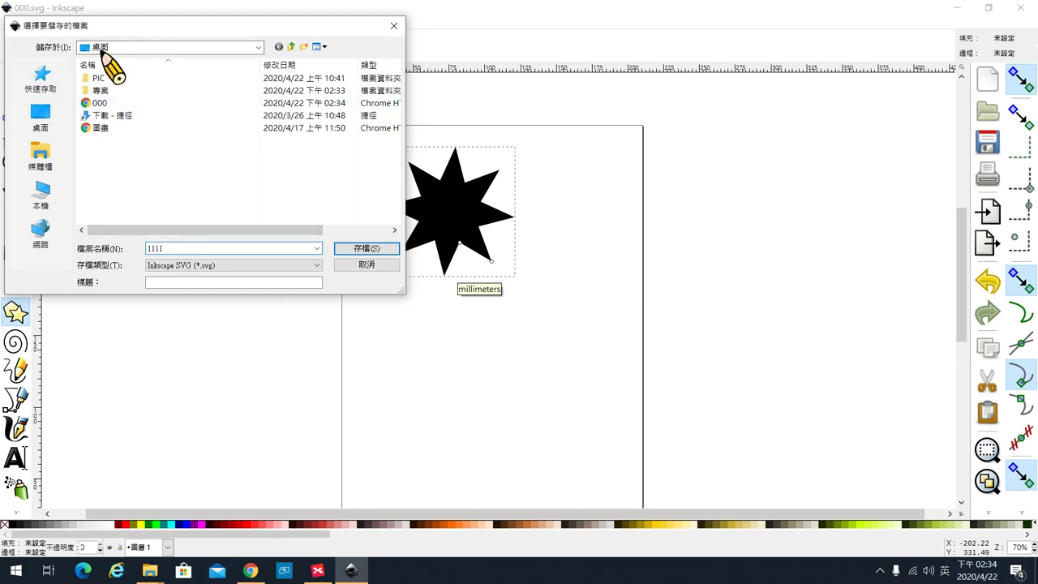
{"action": "left_click", "coordinate": [395, 252]}
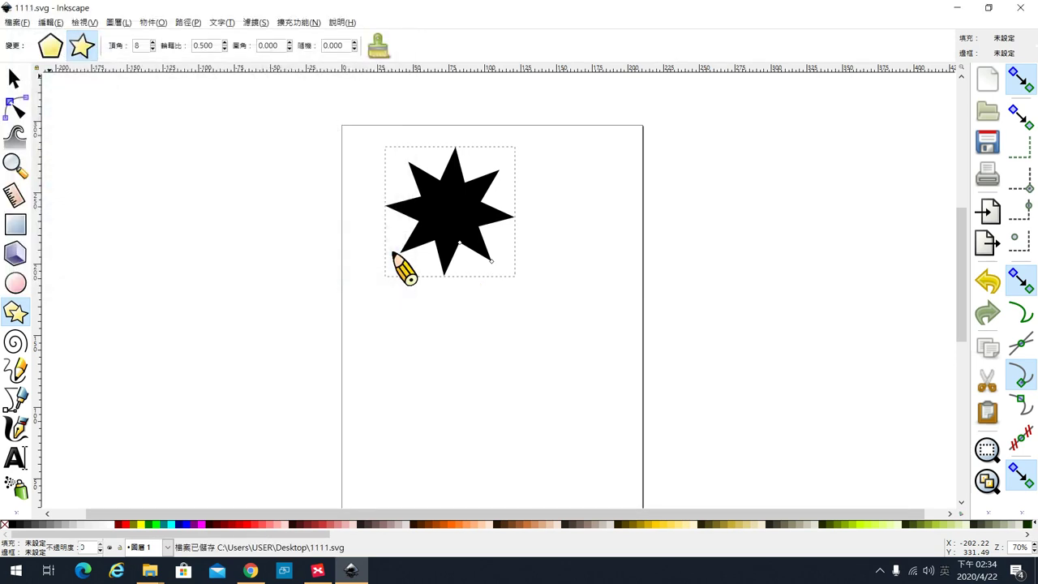
{"action": "left_click", "coordinate": [956, 7]}
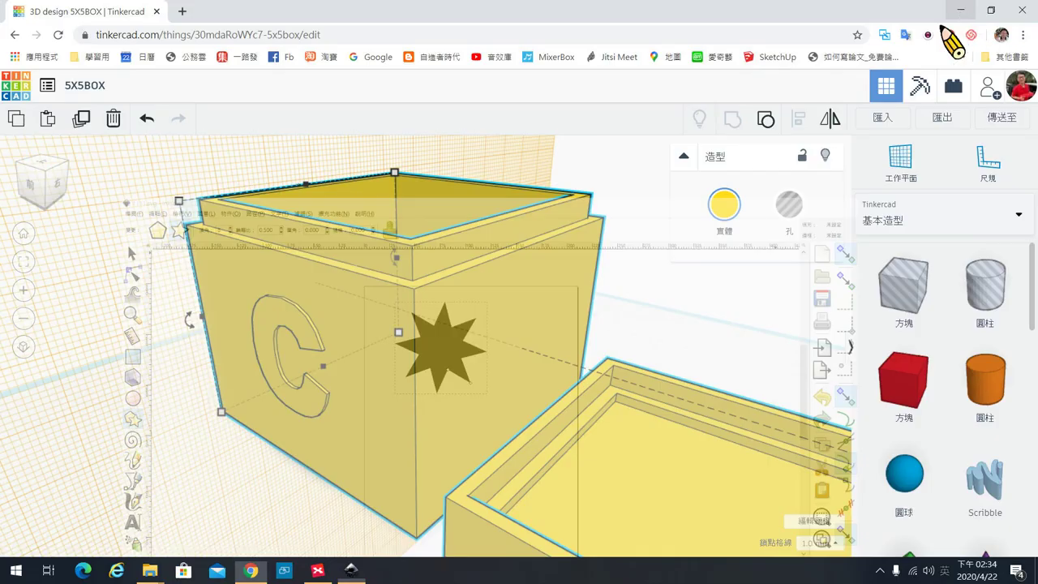
Deselect the box and place the workplane on its plain right face beside the lid.
{"action": "left_click", "coordinate": [711, 359]}
{"action": "scroll", "coordinate": [711, 360], "scroll_direction": "down", "scroll_amount": 3}
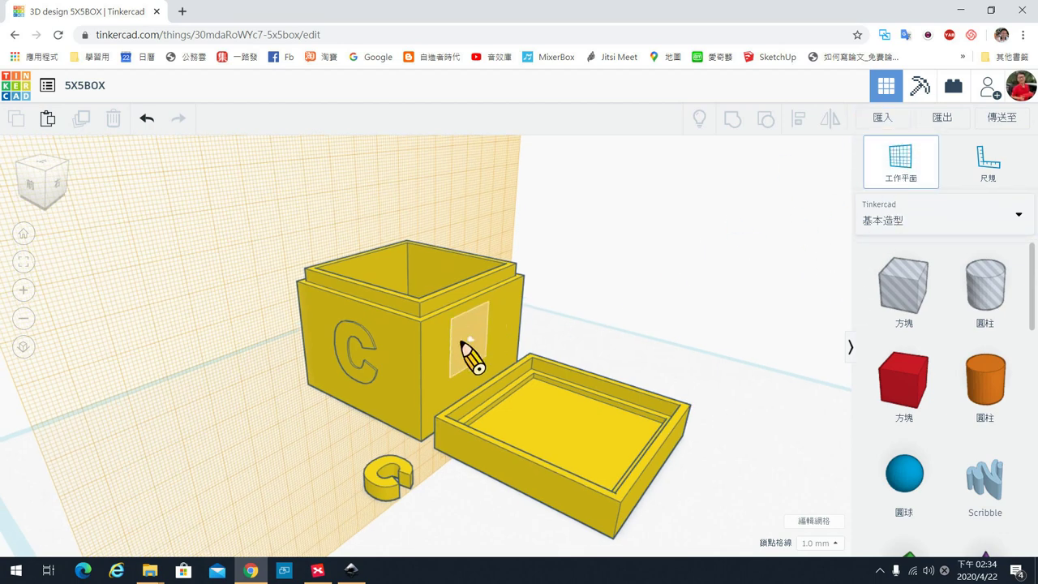
{"action": "left_click", "coordinate": [475, 342]}
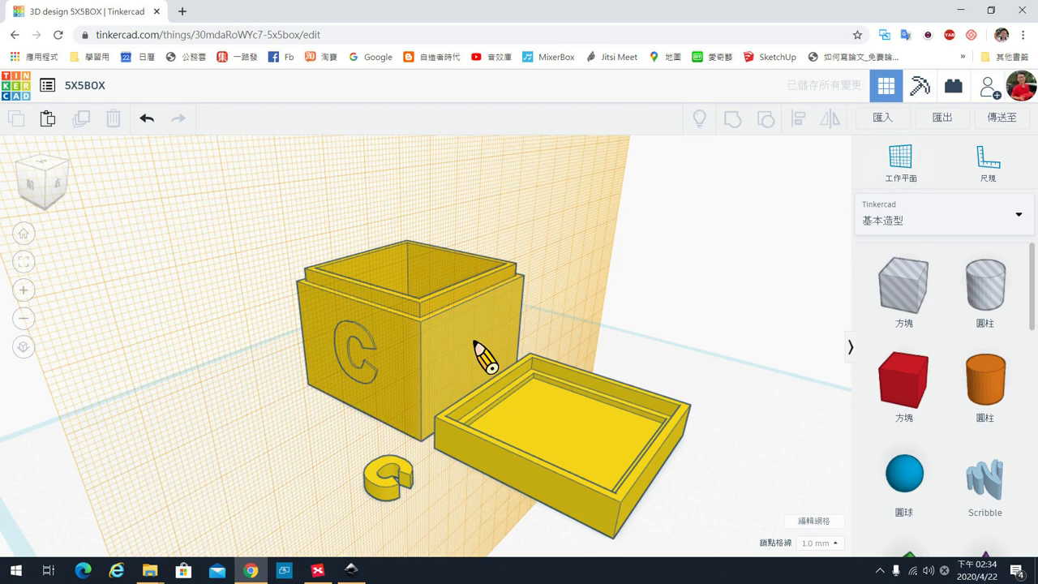
Import 1111.svg from the desktop, centred on the artboard at a scale of 100.
{"action": "left_click", "coordinate": [882, 119]}
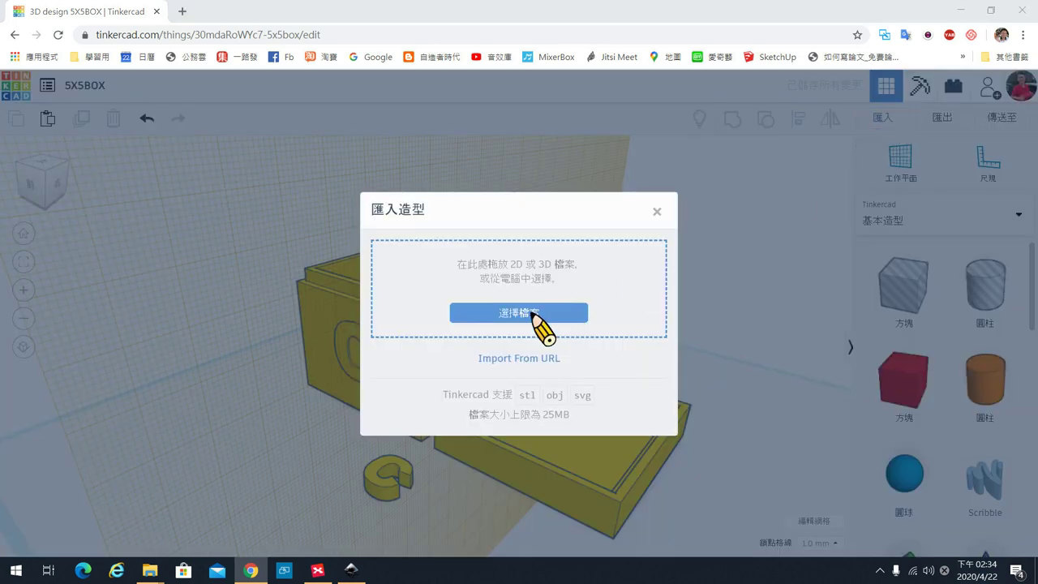
{"action": "left_click", "coordinate": [519, 313]}
{"action": "left_click", "coordinate": [190, 142]}
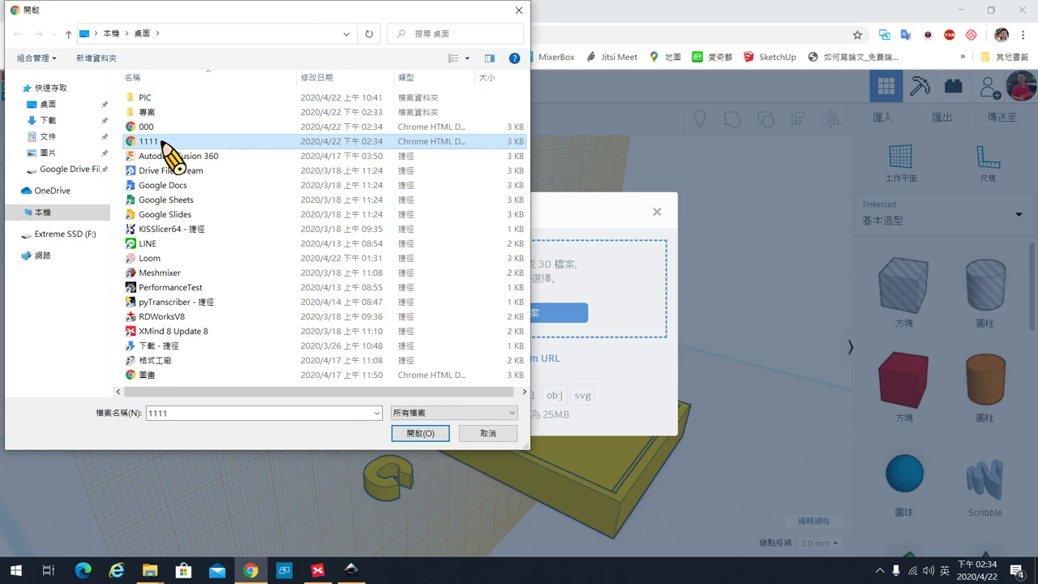
{"action": "left_click", "coordinate": [420, 433]}
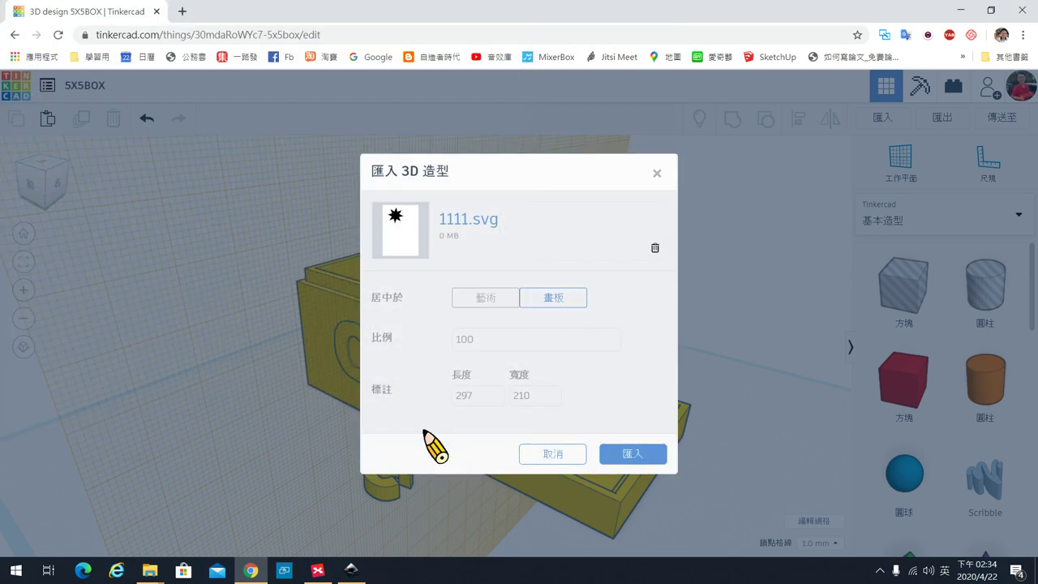
{"action": "left_click", "coordinate": [632, 454]}
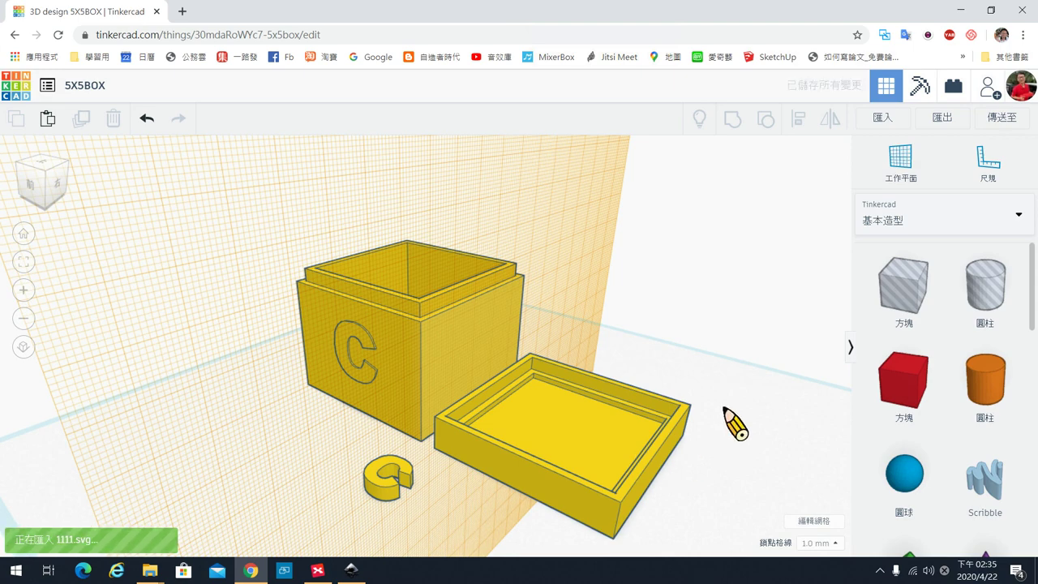
Save the imported star in the Part collection as a new part named 八角星.
{"action": "right_click_drag", "start_coordinate": [733, 412], "coordinate": [635, 410]}
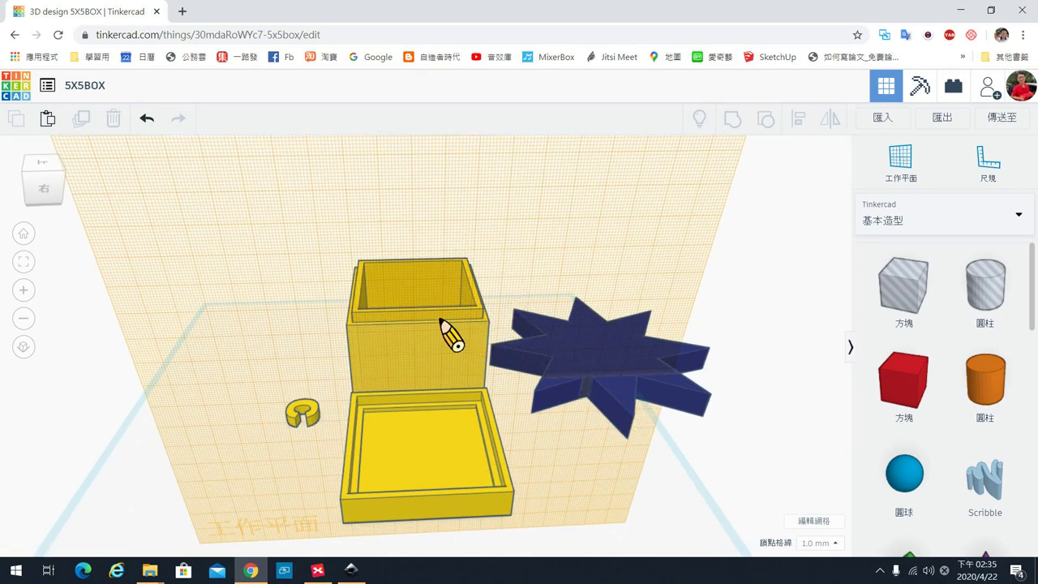
{"action": "right_click_drag", "start_coordinate": [536, 437], "coordinate": [577, 420]}
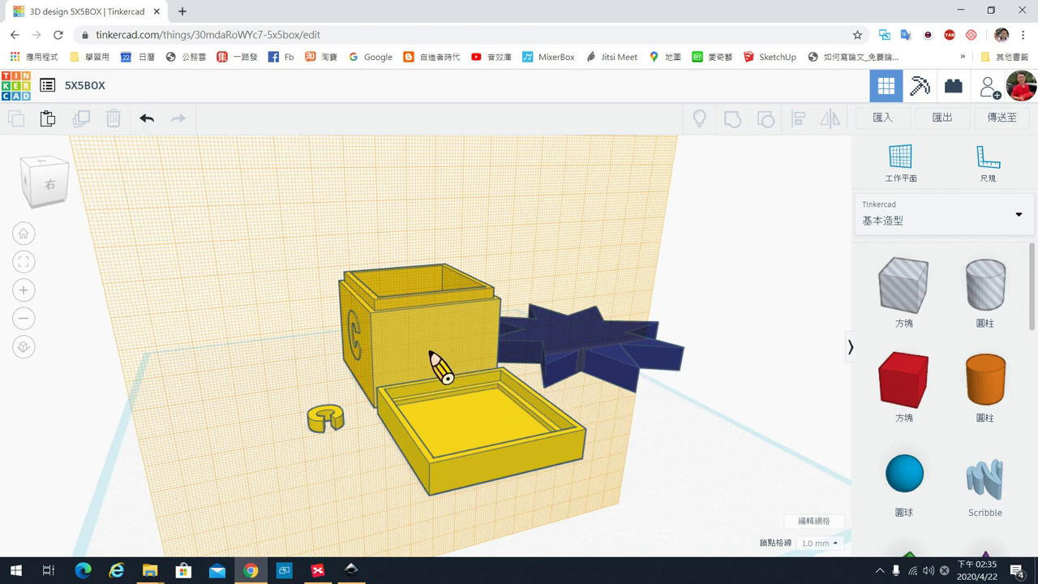
{"action": "scroll", "coordinate": [717, 381], "scroll_direction": "down", "scroll_amount": 3}
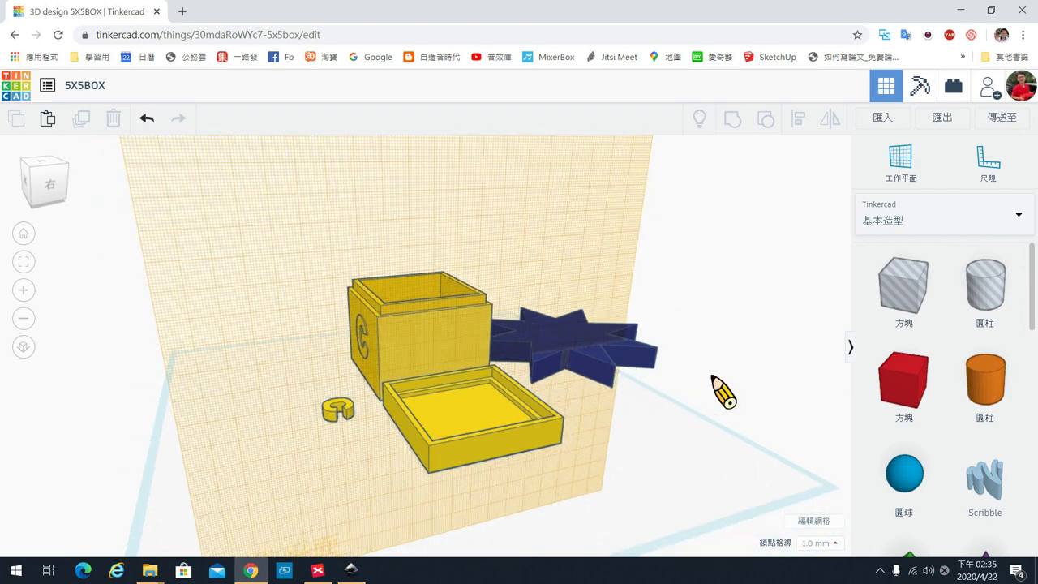
{"action": "right_click_drag", "start_coordinate": [681, 391], "coordinate": [684, 418]}
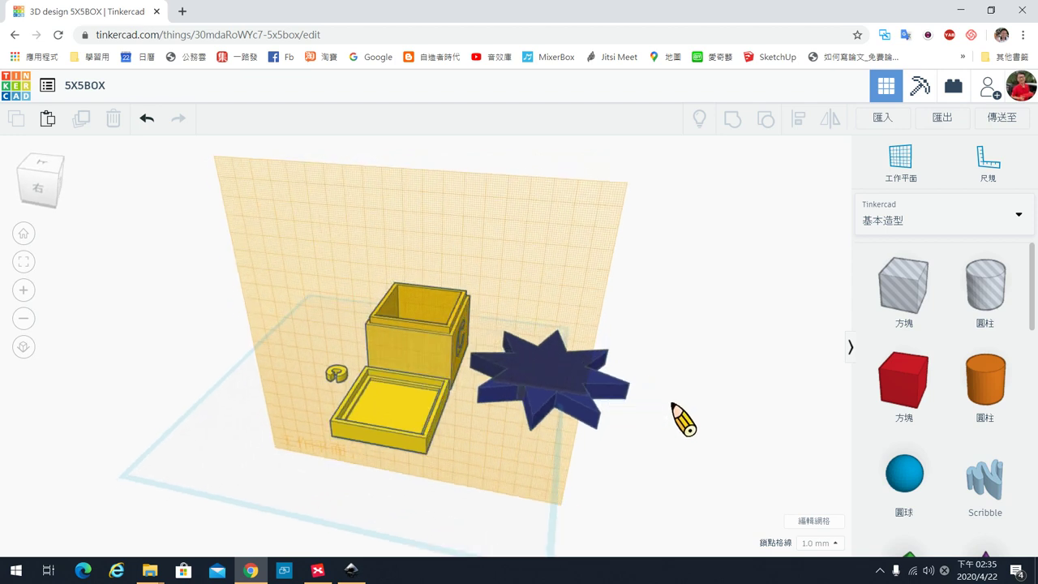
{"action": "left_click", "coordinate": [554, 417]}
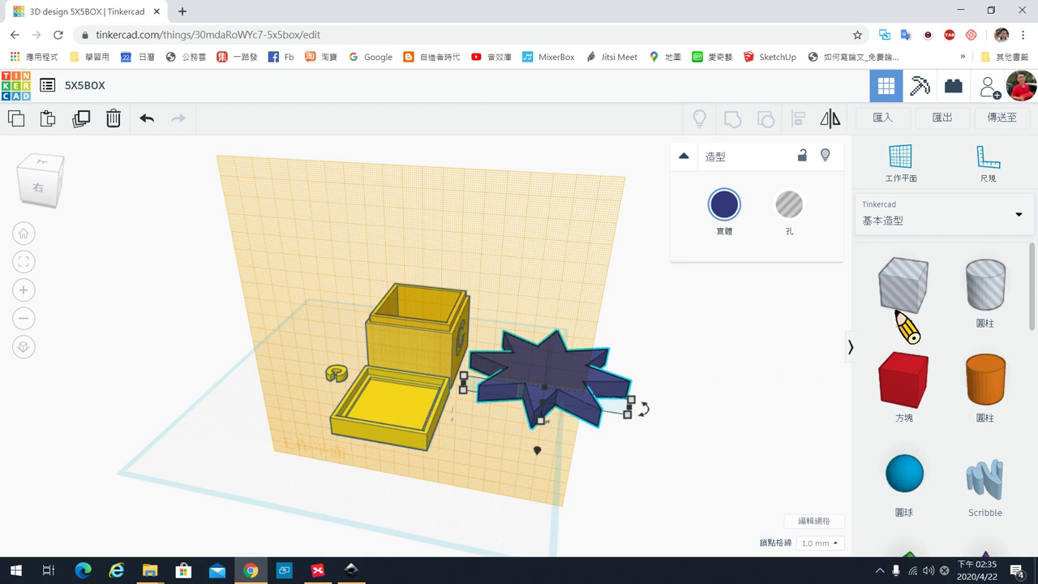
{"action": "left_click", "coordinate": [1017, 227]}
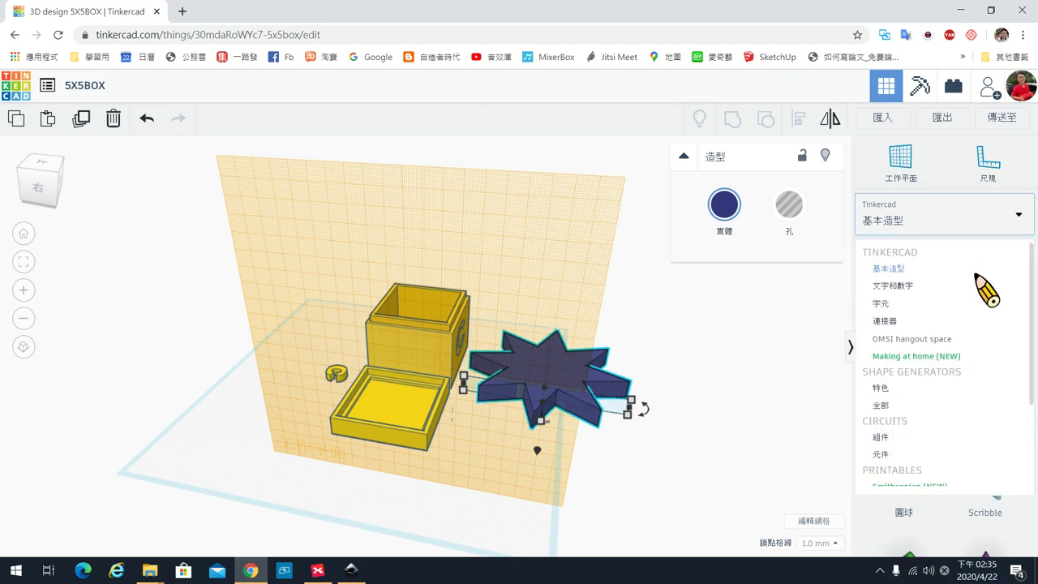
{"action": "scroll", "coordinate": [973, 329], "scroll_direction": "down", "scroll_amount": 2}
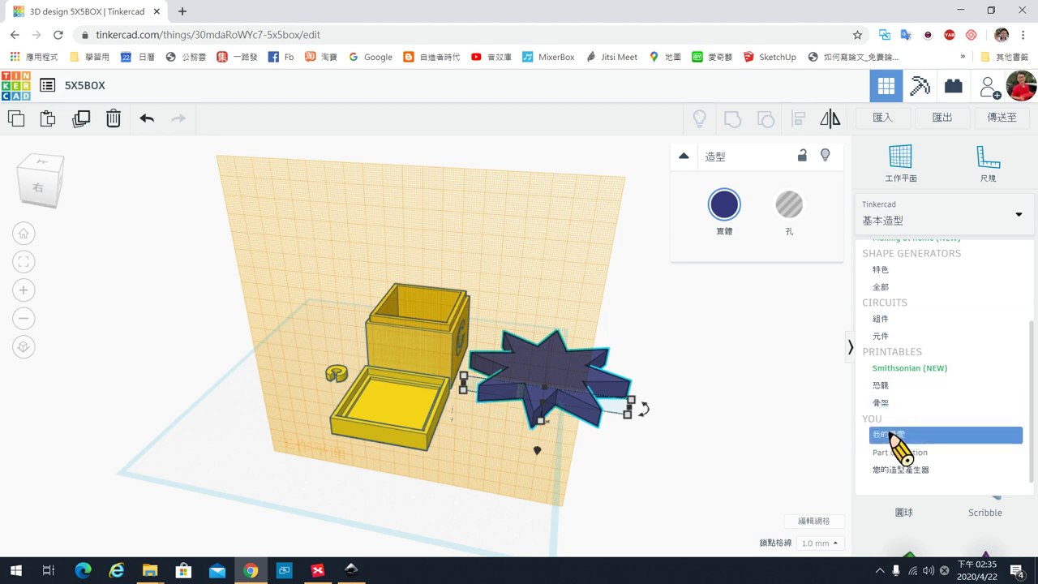
{"action": "left_click", "coordinate": [951, 456]}
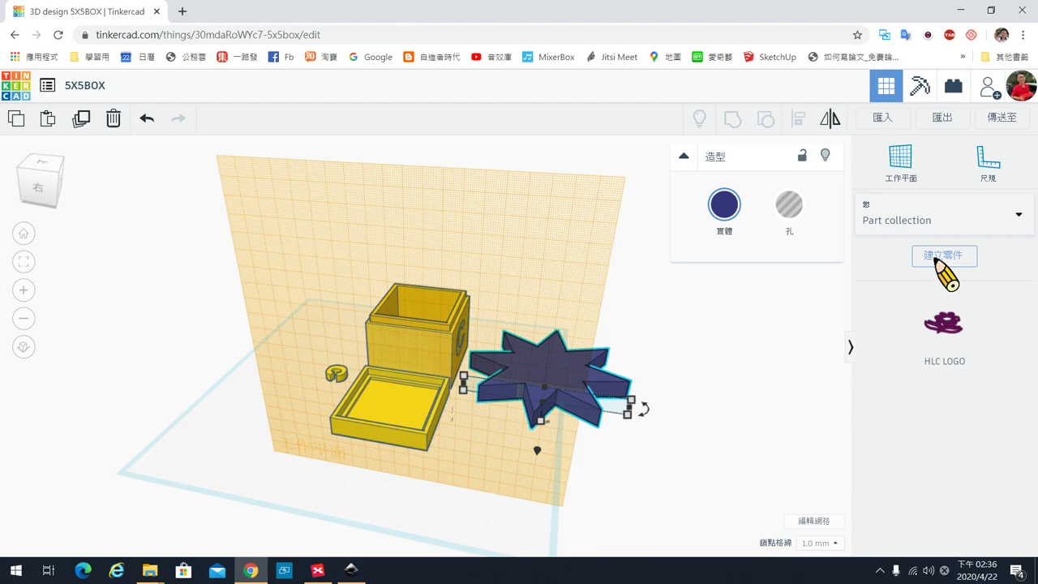
{"action": "left_click", "coordinate": [939, 258]}
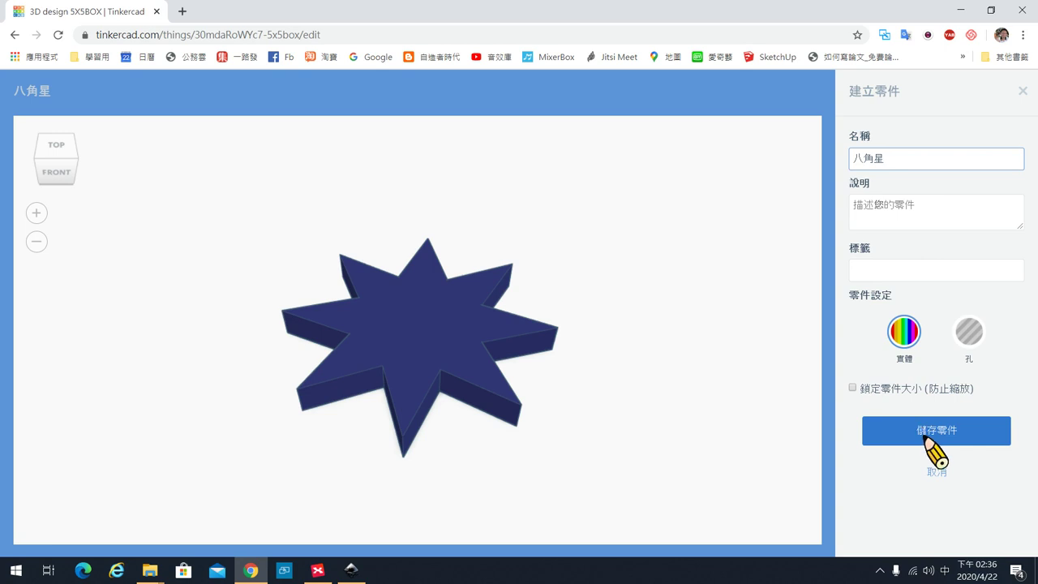
{"action": "left_click", "coordinate": [925, 439]}
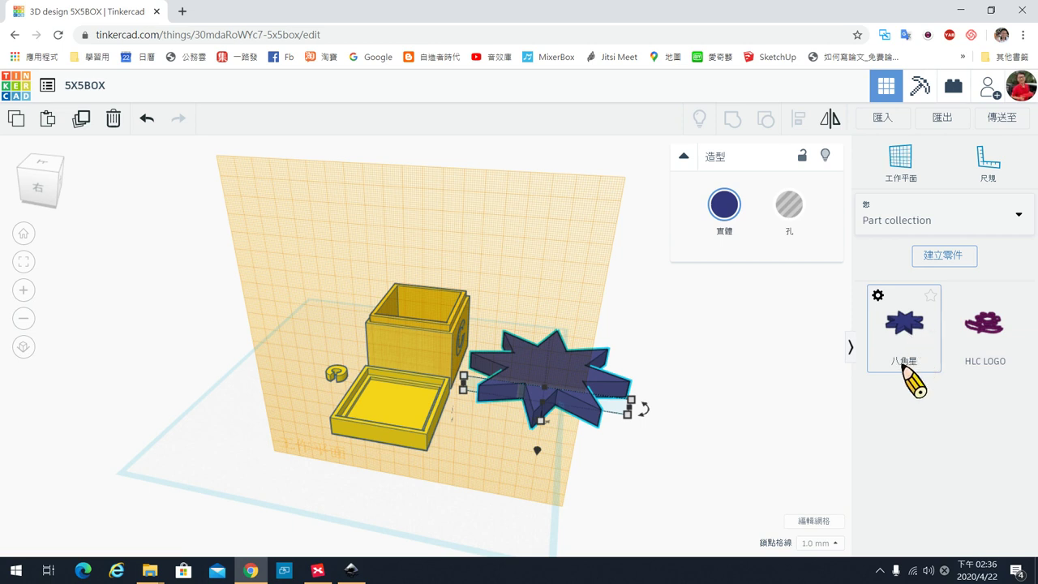
Place the 八角星 part on the box's right face, then shrink and move it to fit within that face.
{"action": "scroll", "coordinate": [751, 435], "scroll_direction": "up", "scroll_amount": 5}
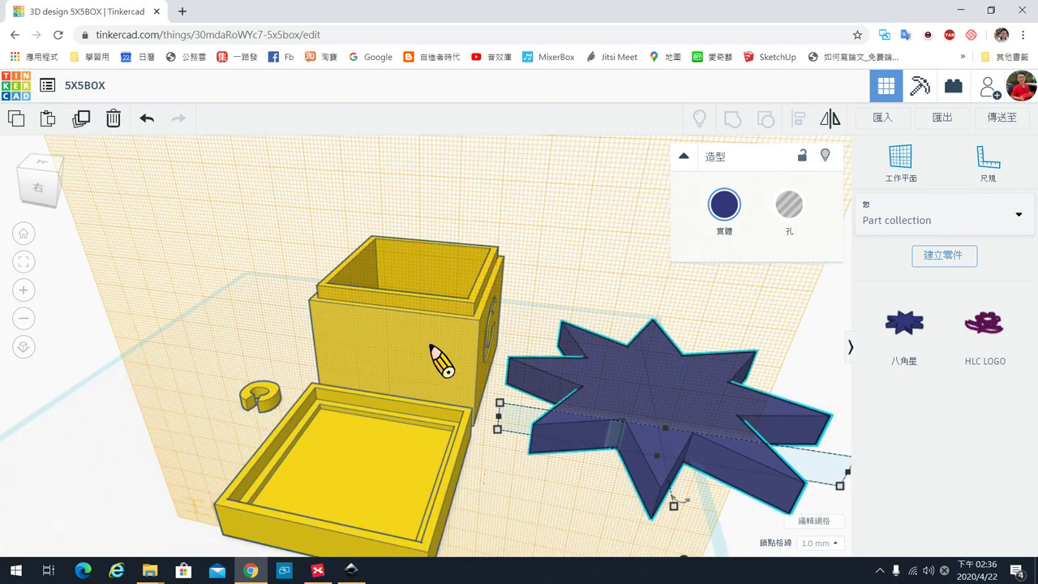
{"action": "left_click", "coordinate": [900, 329]}
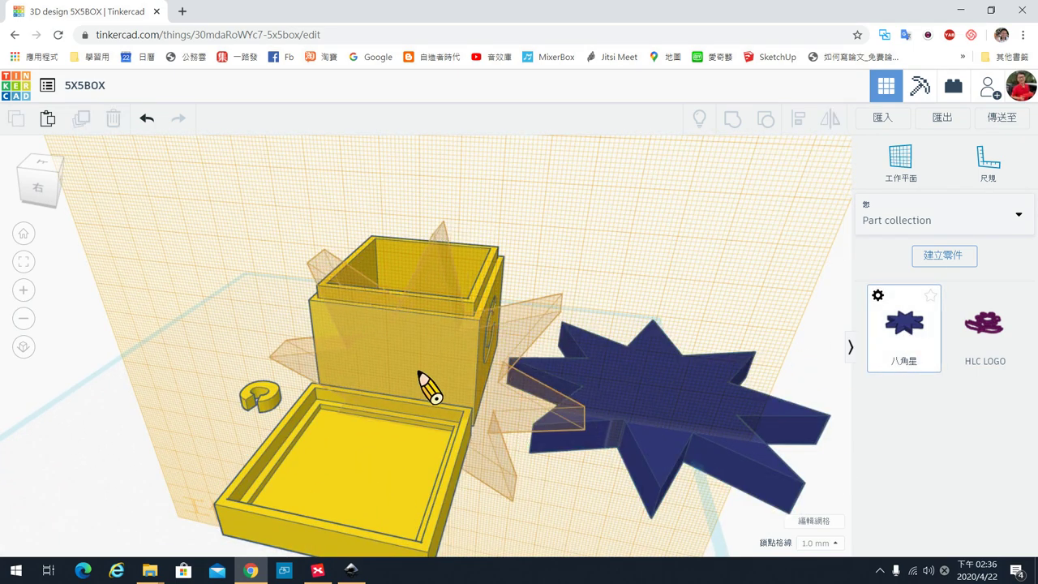
{"action": "left_click", "coordinate": [421, 374]}
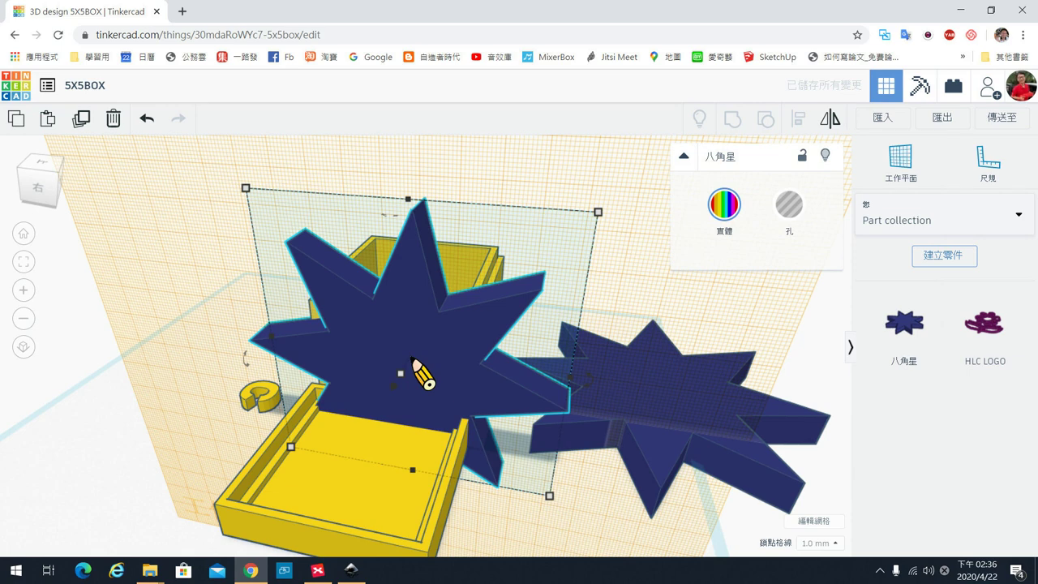
{"action": "left_click_drag", "start_coordinate": [601, 214], "coordinate": [379, 367]}
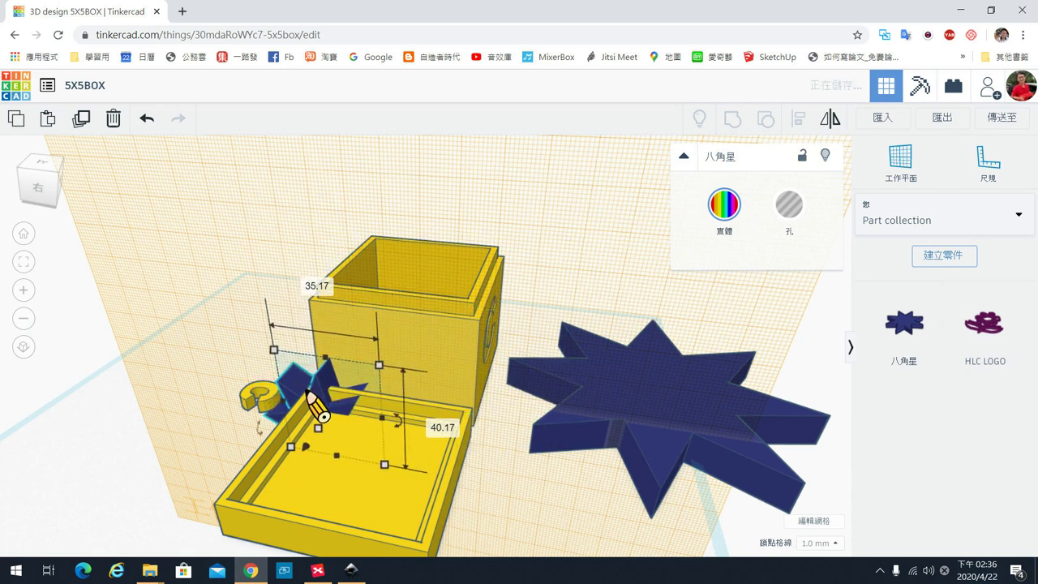
{"action": "left_click_drag", "start_coordinate": [328, 416], "coordinate": [398, 352]}
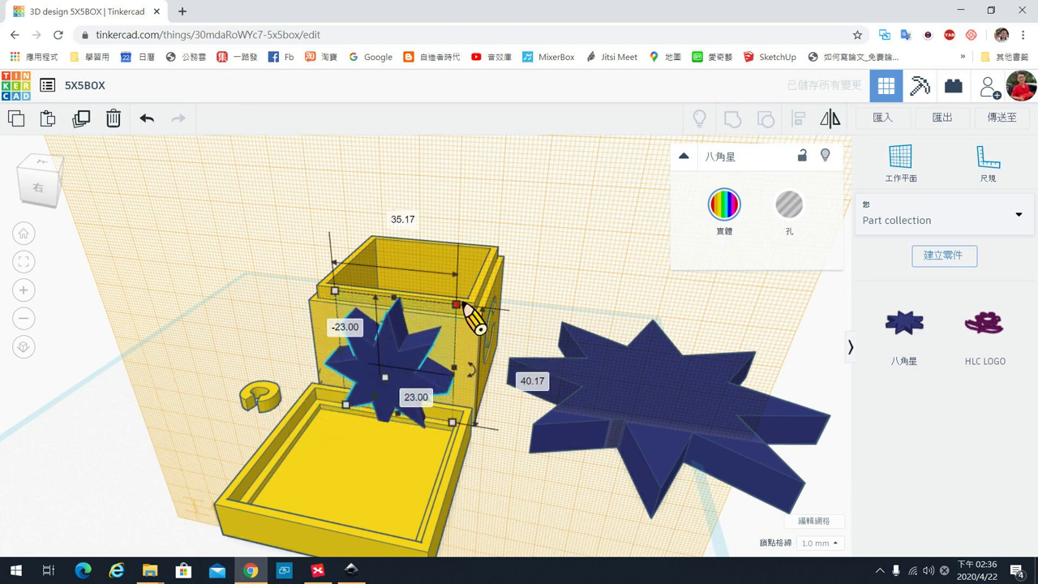
{"action": "left_click_drag", "start_coordinate": [466, 318], "coordinate": [447, 341]}
Set the thickness of the star on the box's right face to 1 mm and turn the star into a hole.
{"action": "right_click_drag", "start_coordinate": [528, 432], "coordinate": [362, 374]}
{"action": "mouse_move", "coordinate": [360, 375]}
{"action": "left_mouse_down"}
{"action": "mouse_move", "coordinate": [345, 364]}
{"action": "mouse_move", "coordinate": [367, 363]}
{"action": "left_mouse_up"}
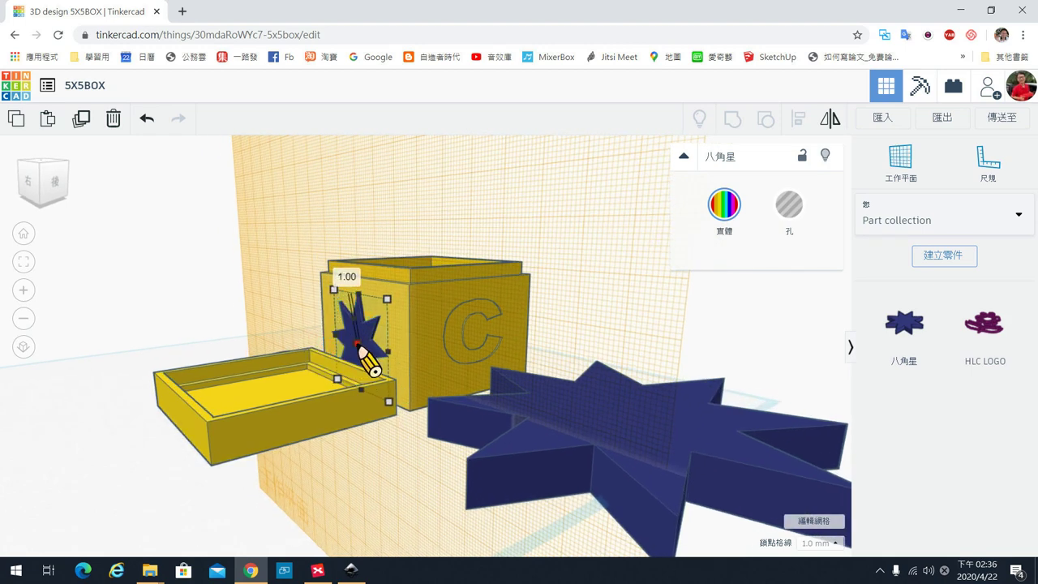
{"action": "right_click_drag", "start_coordinate": [267, 325], "coordinate": [496, 360]}
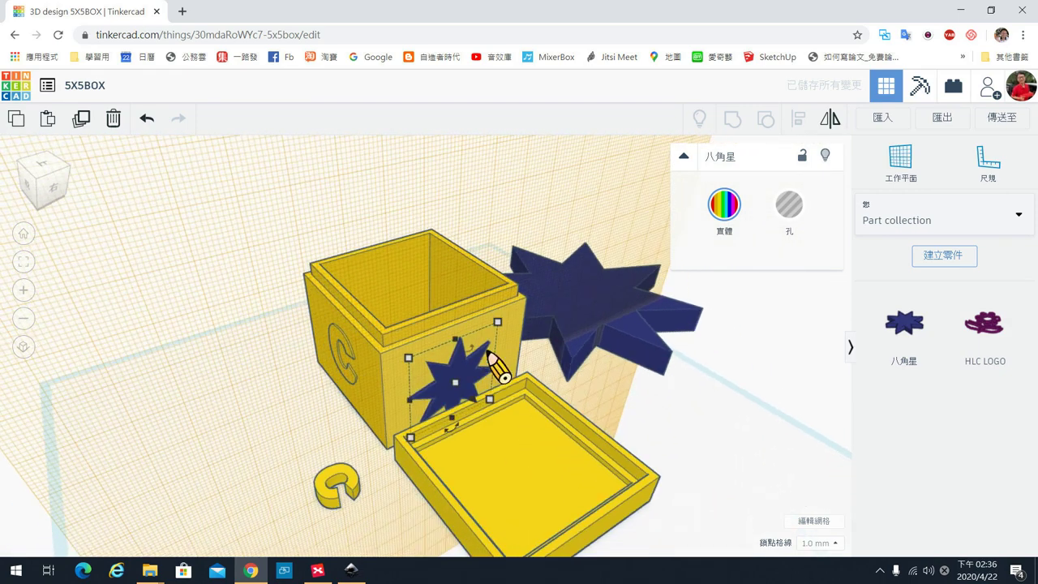
{"action": "right_click_drag", "start_coordinate": [528, 394], "coordinate": [545, 369]}
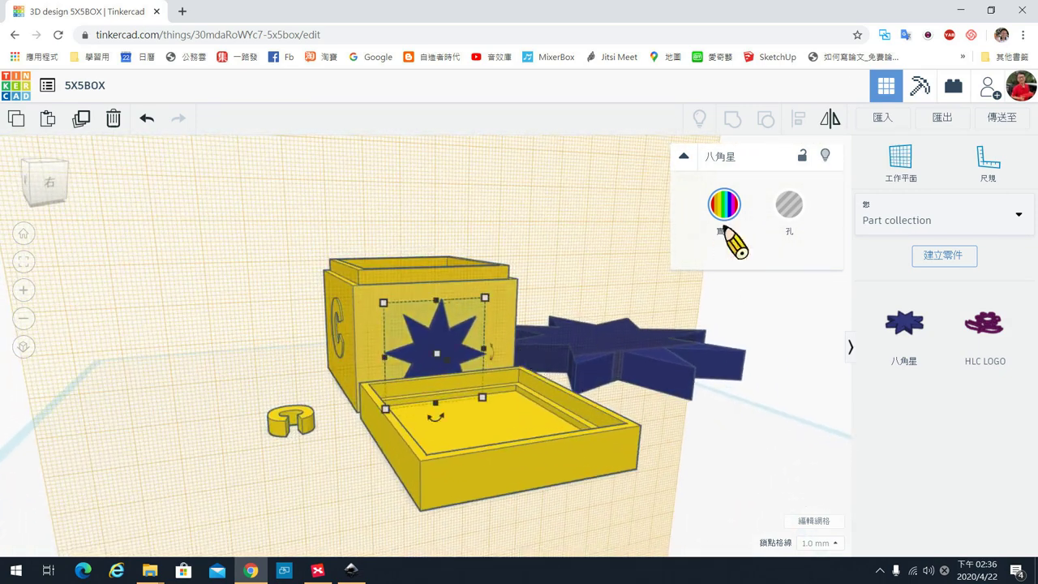
{"action": "left_click", "coordinate": [807, 221]}
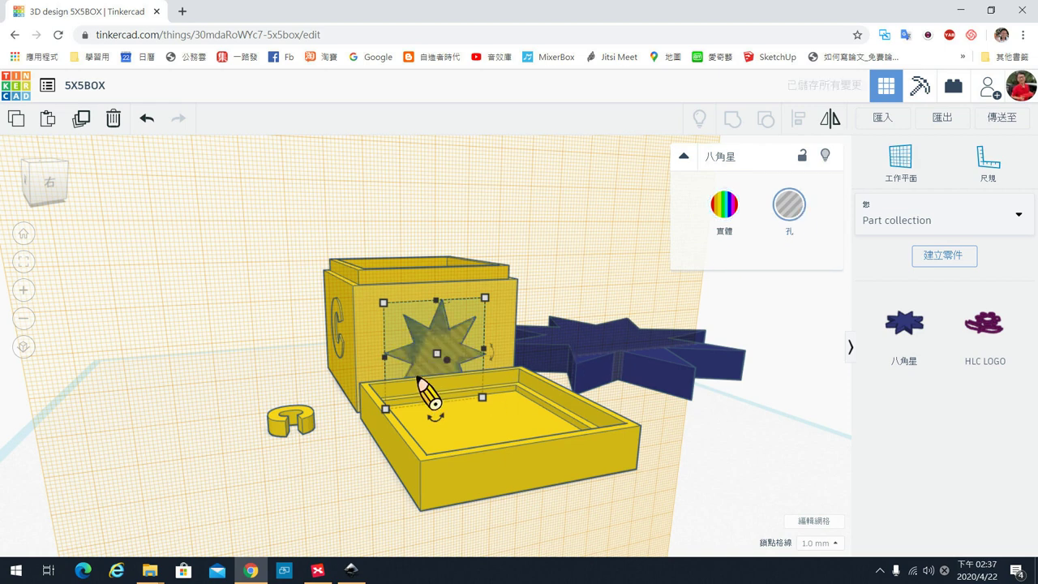
Sink the star hole into the box's right face by setting its offset from the workplane to -0.5 mm.
{"action": "right_click_drag", "start_coordinate": [308, 394], "coordinate": [519, 388]}
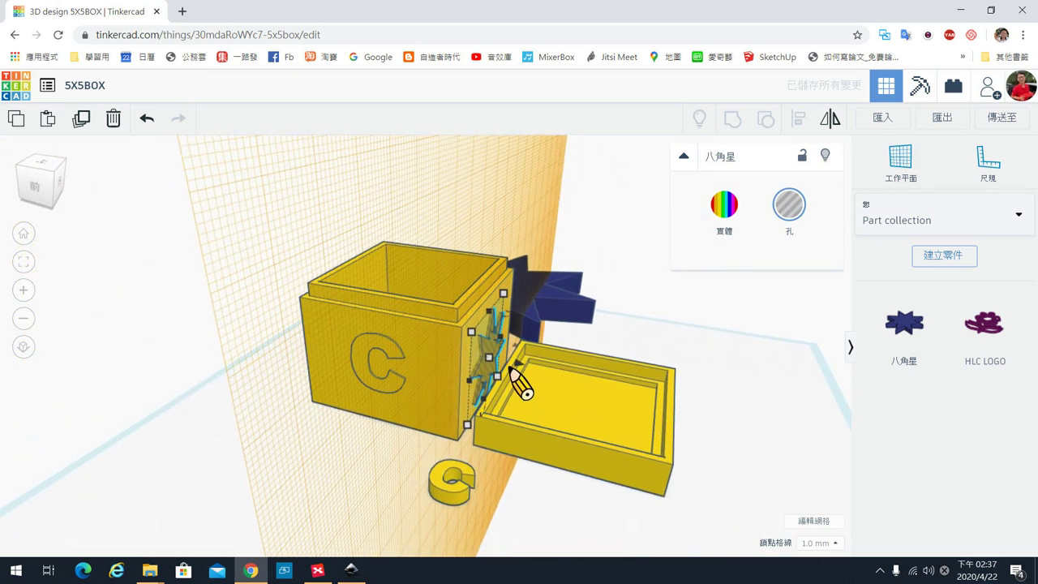
{"action": "key", "text": "Left"}
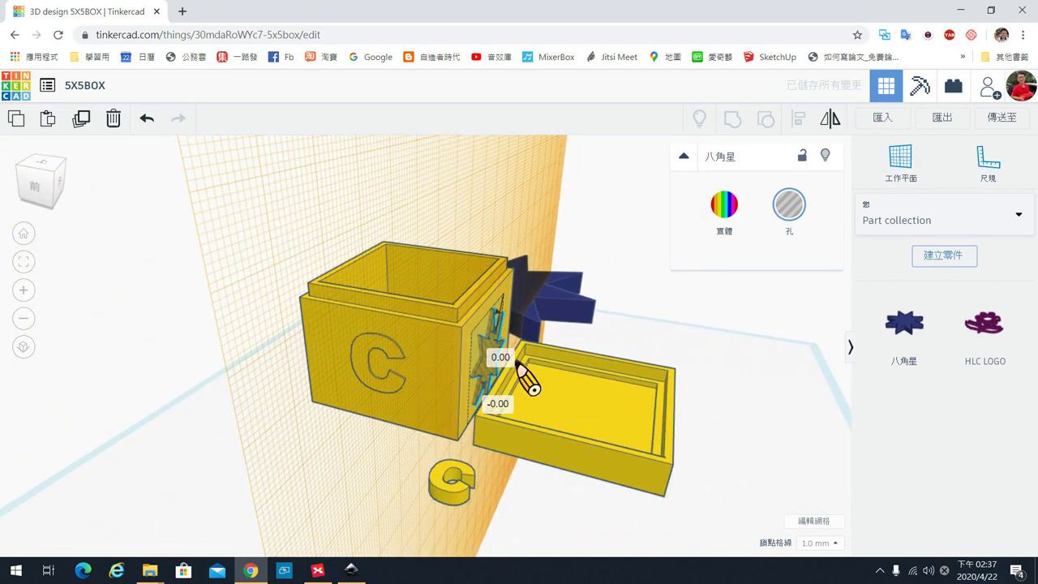
{"action": "key", "text": "Down"}
{"action": "key", "text": "Right"}
{"action": "key", "text": "Up"}
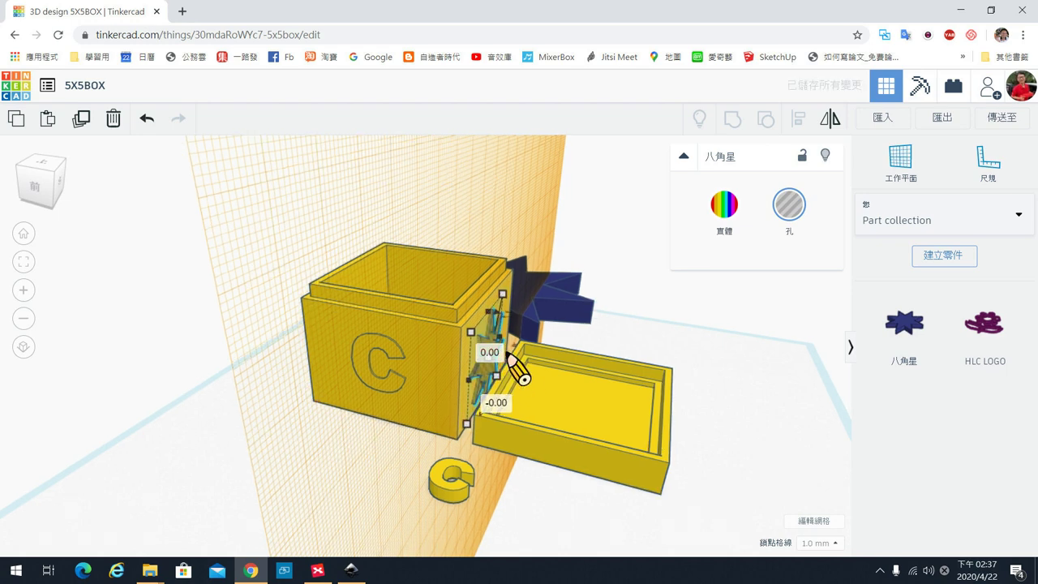
{"action": "scroll", "coordinate": [517, 371], "scroll_direction": "down", "scroll_amount": 3}
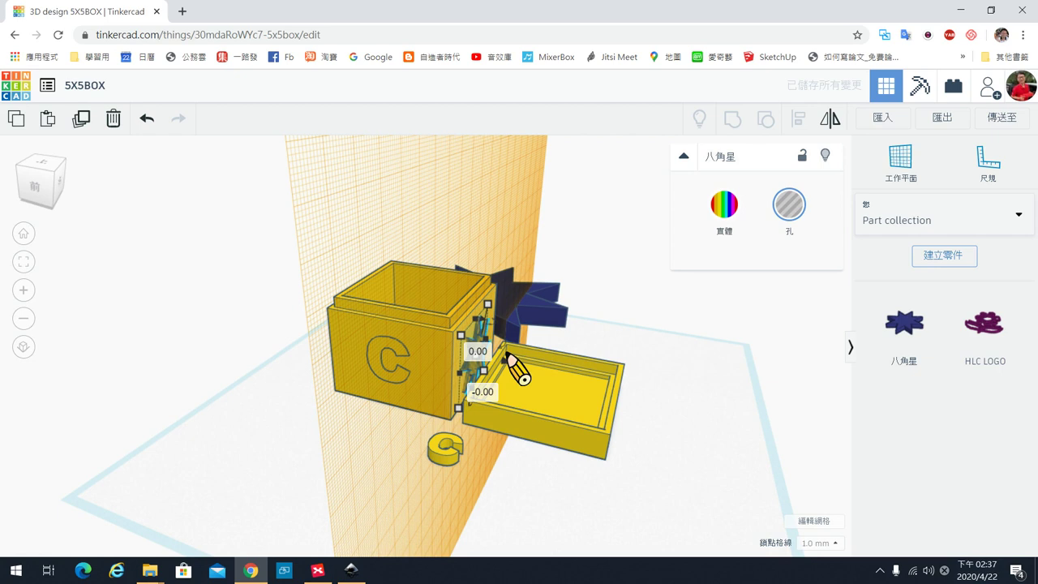
{"action": "left_click", "coordinate": [474, 358]}
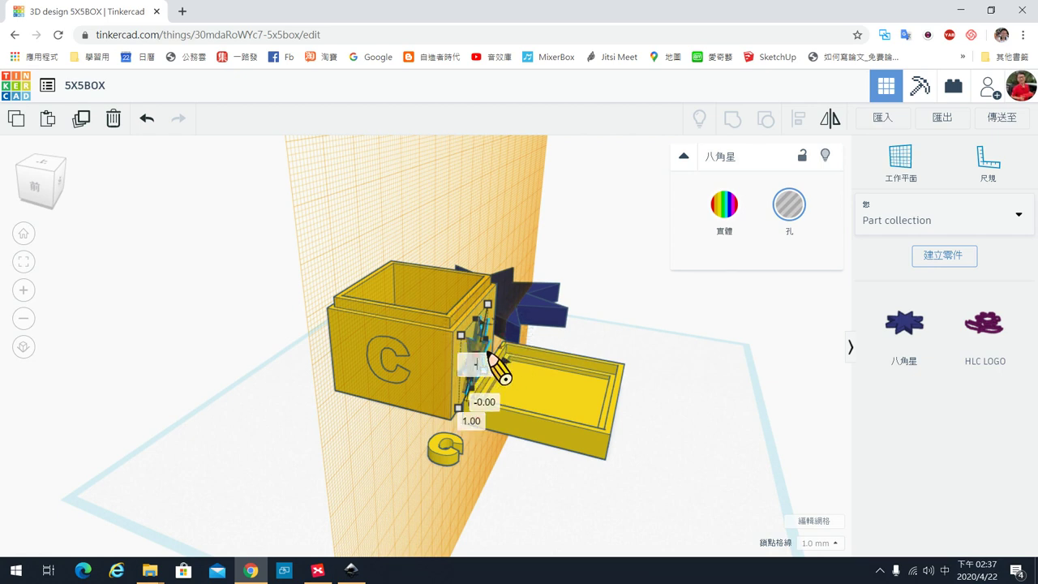
{"action": "key", "text": "Return"}
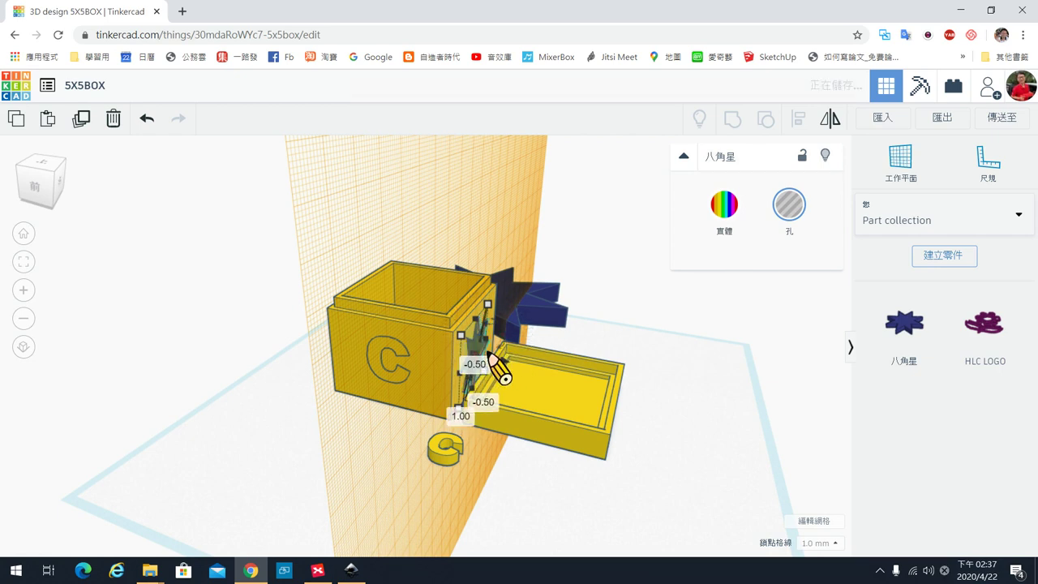
Align the star hole with the box so it is centred both horizontally and vertically on the box's right face.
{"action": "right_click_drag", "start_coordinate": [598, 378], "coordinate": [537, 351]}
{"action": "left_click", "coordinate": [430, 321]}
{"action": "left_click_drag", "start_coordinate": [317, 251], "coordinate": [498, 339]}
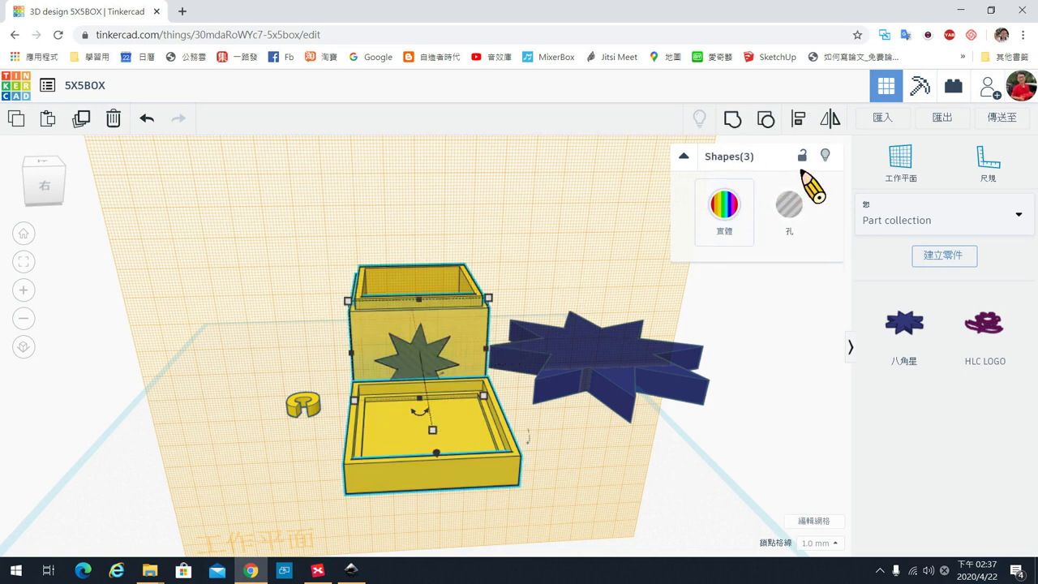
{"action": "left_click", "coordinate": [797, 119]}
{"action": "left_click", "coordinate": [418, 282]}
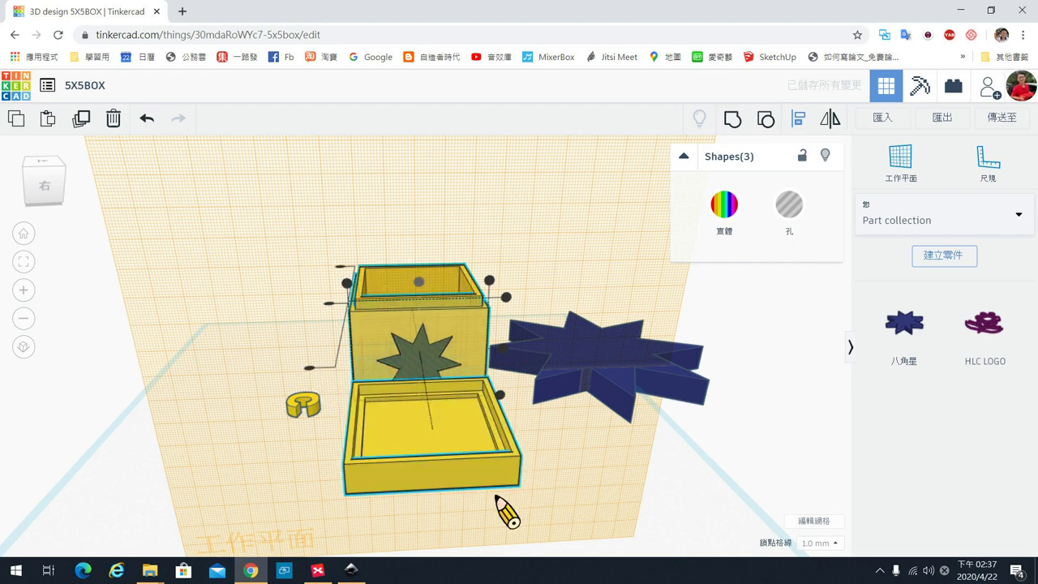
{"action": "right_click_drag", "start_coordinate": [514, 528], "coordinate": [483, 478]}
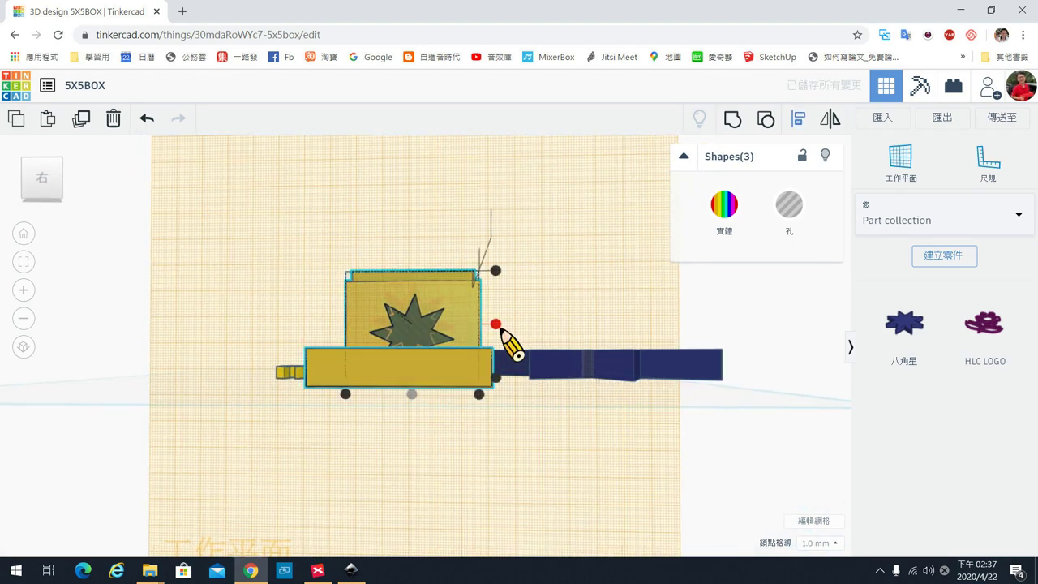
{"action": "left_click", "coordinate": [553, 274]}
Group the star hole with the box to engrave the star into the right face.
{"action": "right_click_drag", "start_coordinate": [489, 250], "coordinate": [394, 264]}
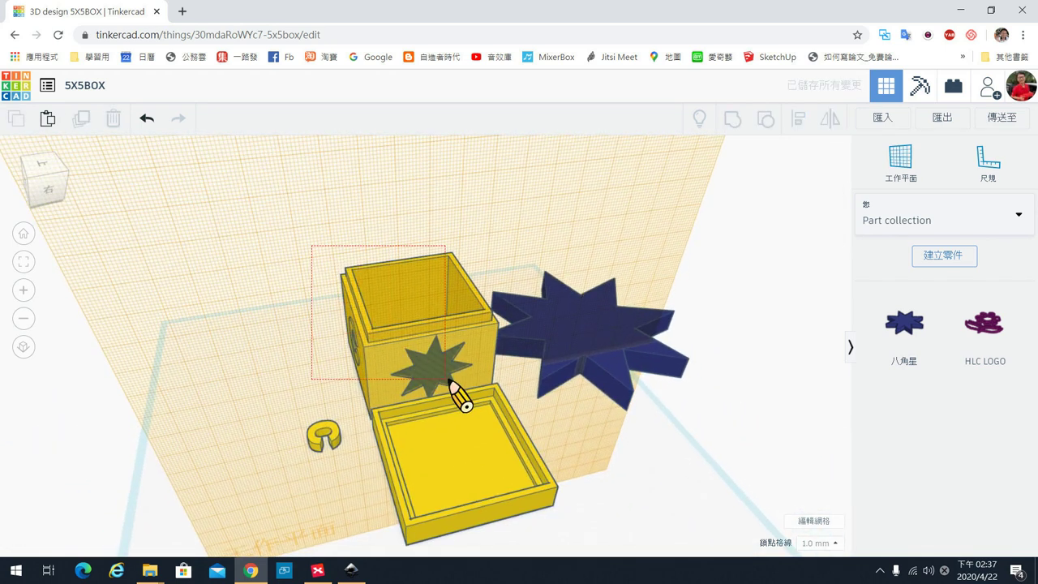
{"action": "left_click", "coordinate": [452, 382]}
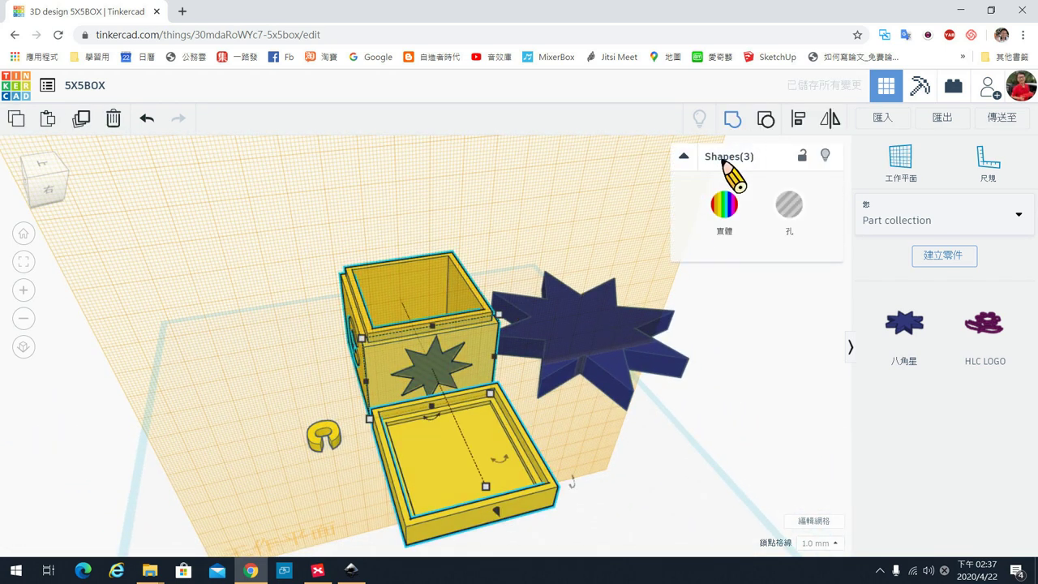
{"action": "left_click", "coordinate": [667, 463]}
Return the workplane to the base grid and delete the leftover blue star and the loose letter C beside the box.
{"action": "right_click_drag", "start_coordinate": [667, 463], "coordinate": [737, 378]}
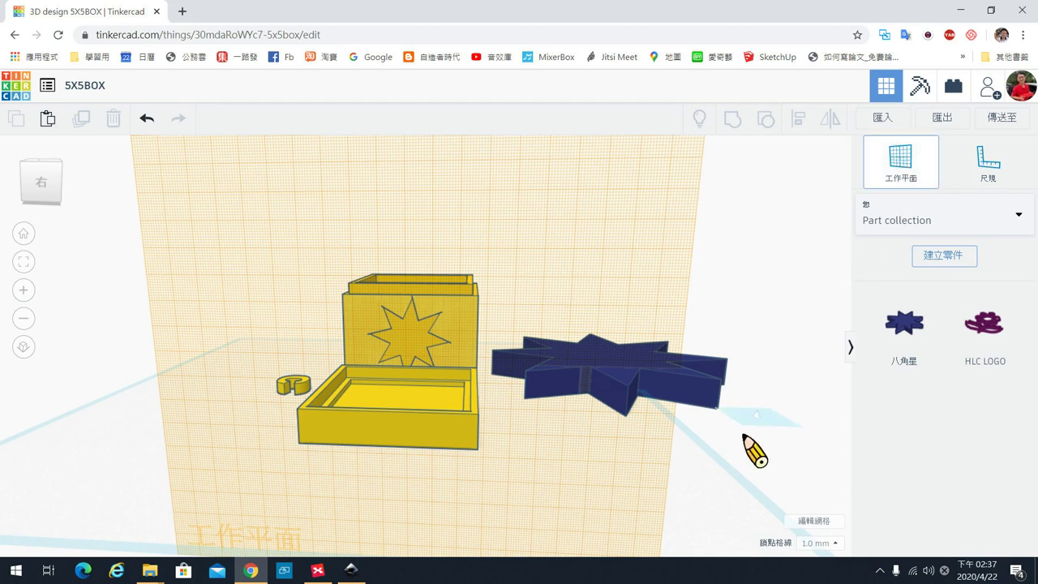
{"action": "left_click", "coordinate": [716, 470]}
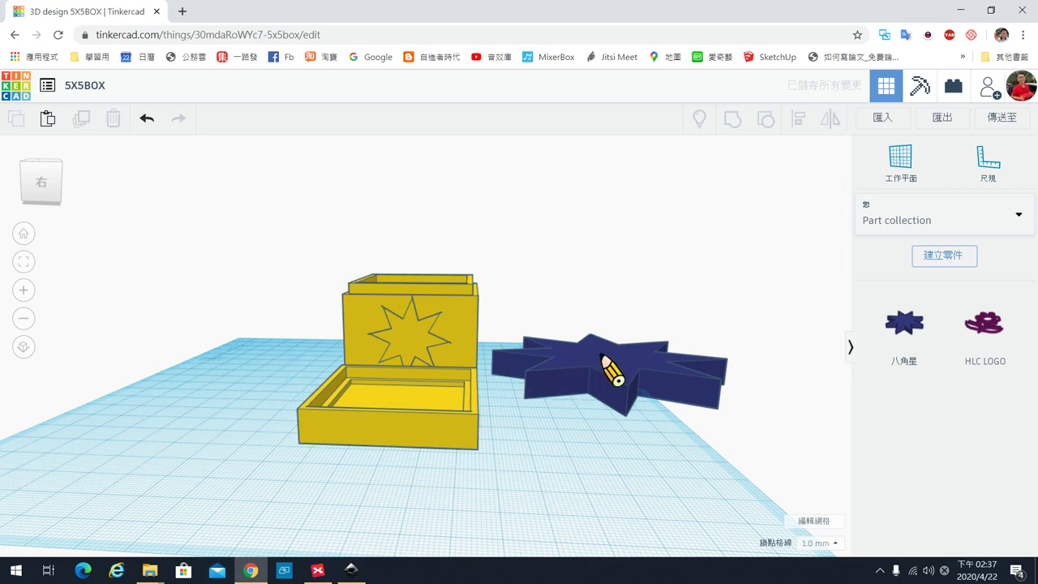
{"action": "key", "text": "ctrl+z"}
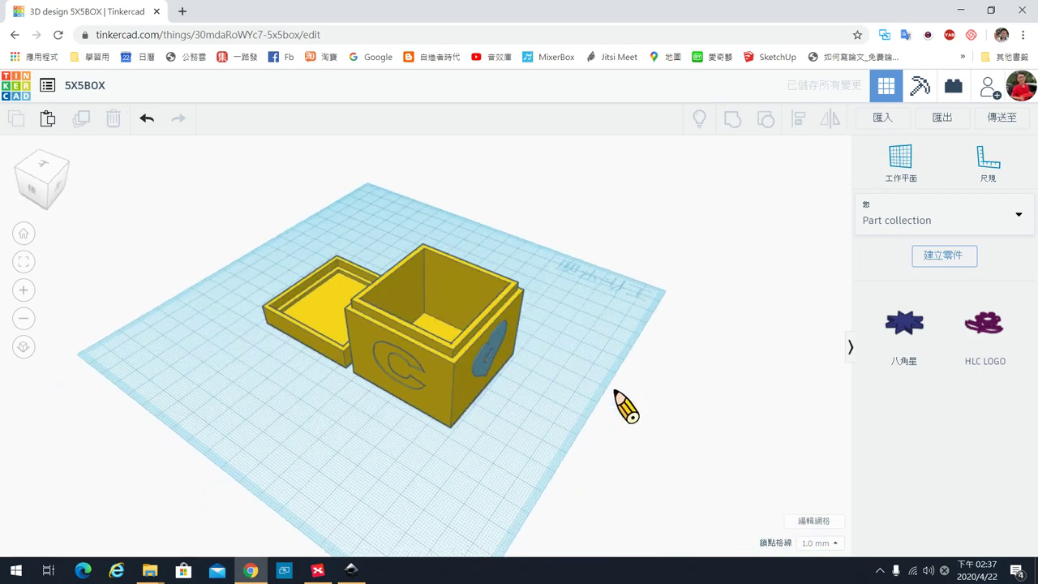